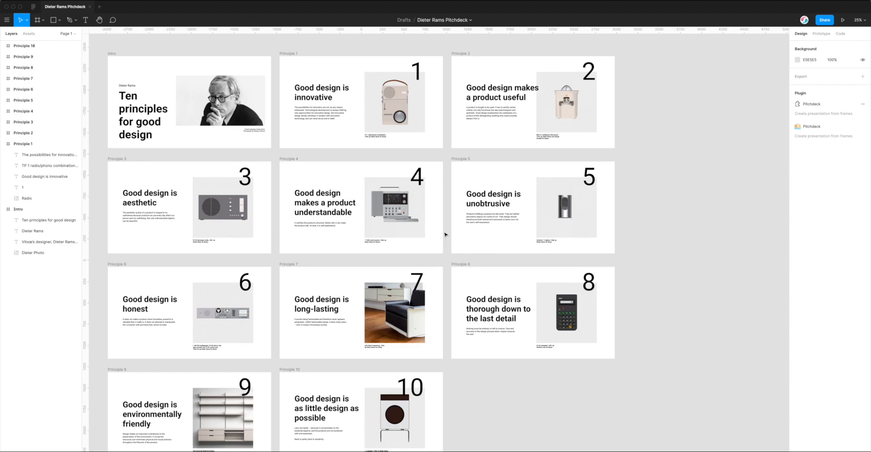
# Step: Check the Pitchdeck Presentation Studio plugin listing in the community search results and return to the Dieter Rams Pitchdeck file
pyautogui.scroll(-1, 445, 234)
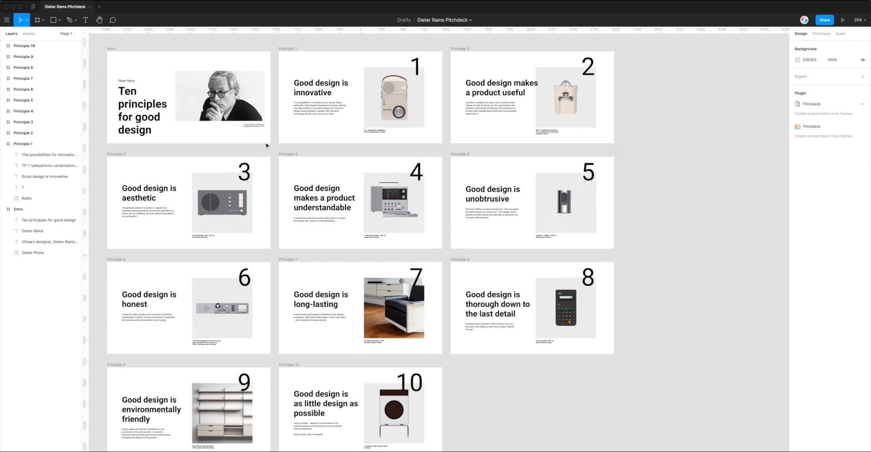
pyautogui.click(34, 8)
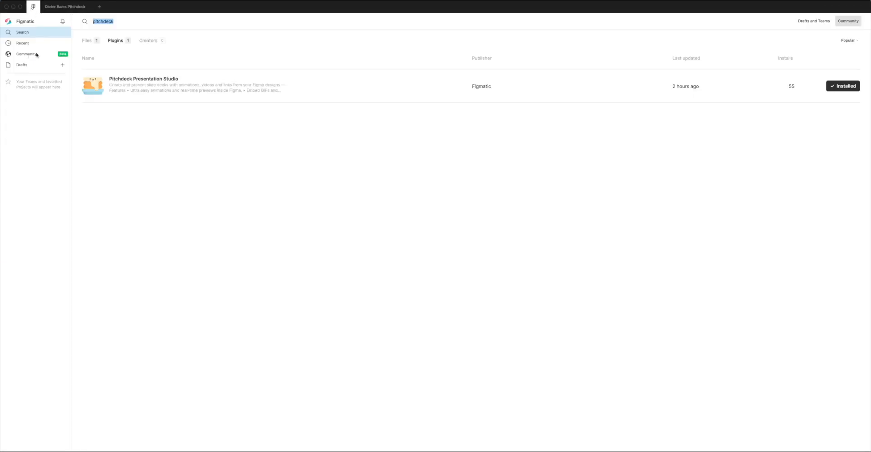
pyautogui.click(128, 21)
pyautogui.click(60, 7)
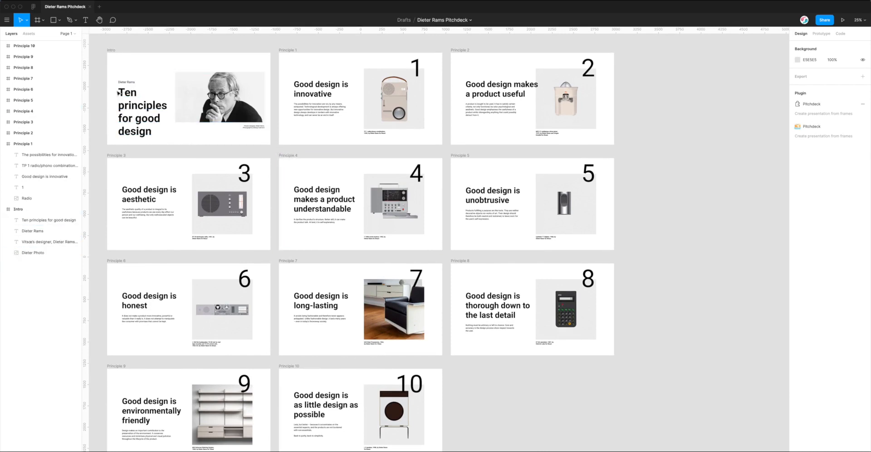
# Step: Examine the heading and body text layers of the Principle 1 and Principle 2 slides, leaving nothing selected
pyautogui.click(323, 200)
pyautogui.click(310, 88)
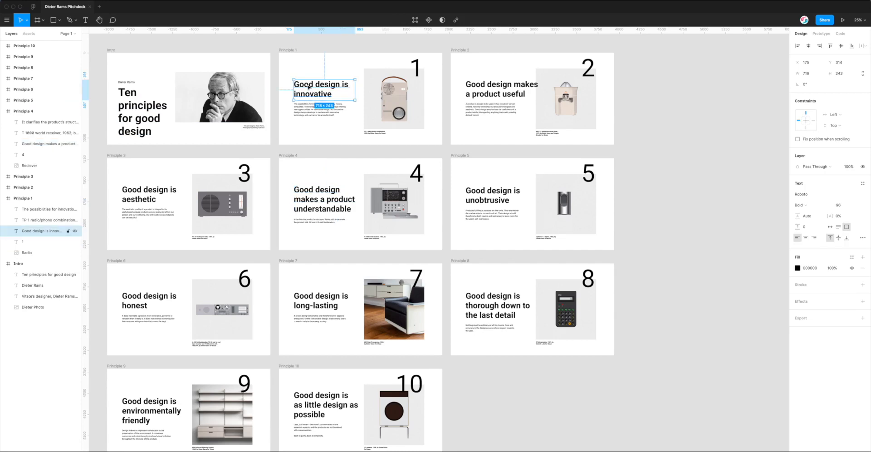
pyautogui.click(316, 112)
pyautogui.click(483, 110)
pyautogui.scroll(-1, 483, 110)
pyautogui.scroll(1, 484, 111)
pyautogui.scroll(-1, 483, 110)
pyautogui.hscroll(1, 483, 111)
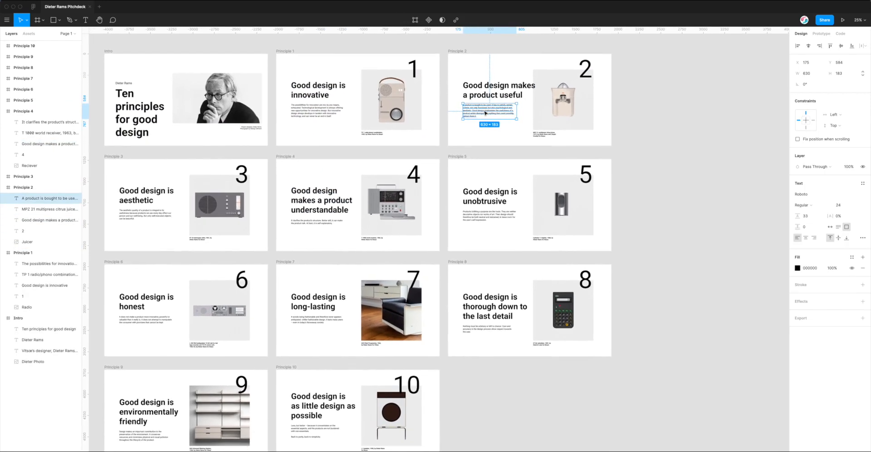
pyautogui.hscroll(-1, 413, 110)
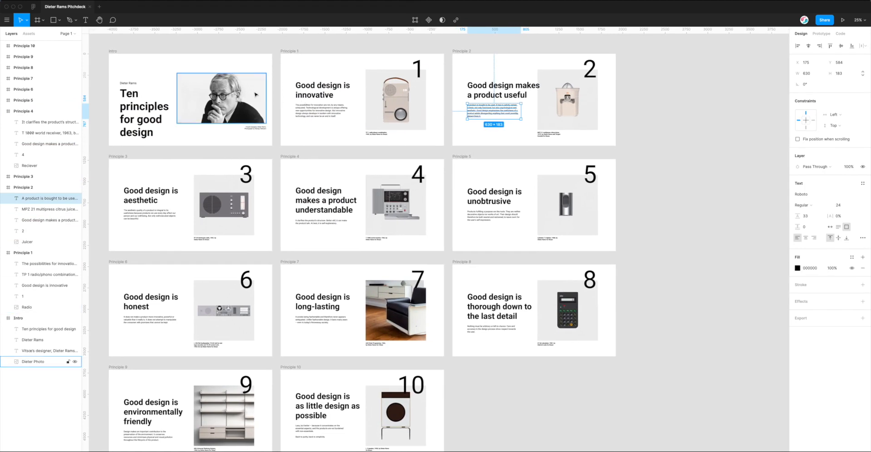
pyautogui.click(276, 105)
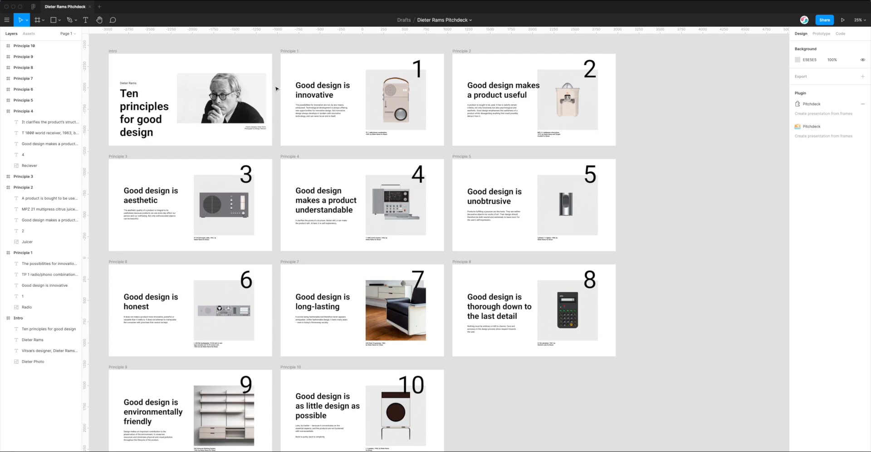
# Step: Run the Pitchdeck Presentation Studio plugin and reposition its window over the canvas
pyautogui.rightClick(276, 84)
pyautogui.moveTo(291, 105)
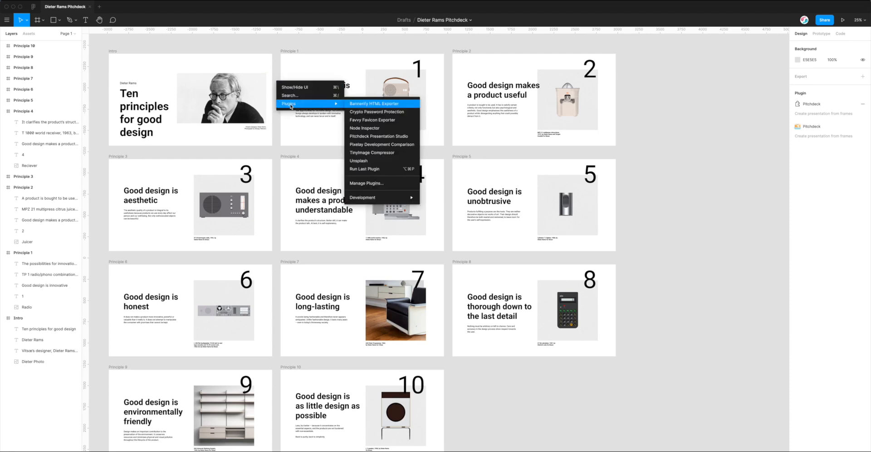
pyautogui.click(380, 139)
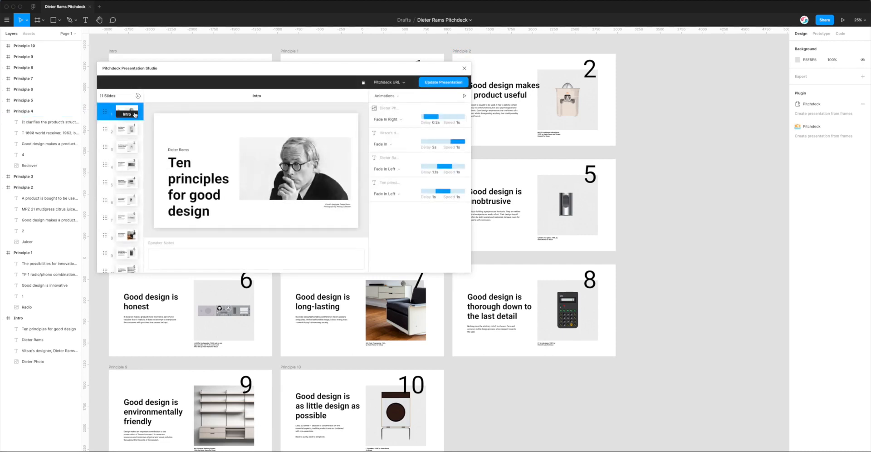
pyautogui.moveTo(178, 69); pyautogui.dragTo(254, 85)
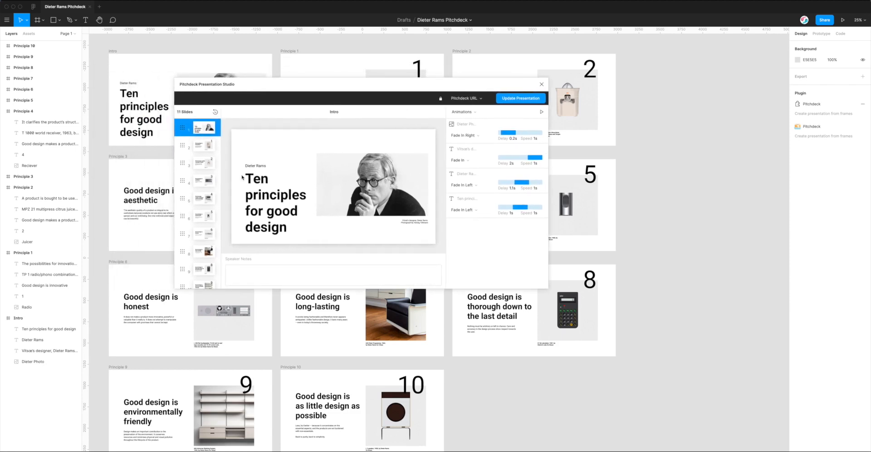
# Step: Preview the Principle 1 and Principle 2 slides in the plugin and return to the Intro slide
pyautogui.click(204, 145)
pyautogui.click(205, 162)
pyautogui.moveTo(317, 88); pyautogui.dragTo(475, 112)
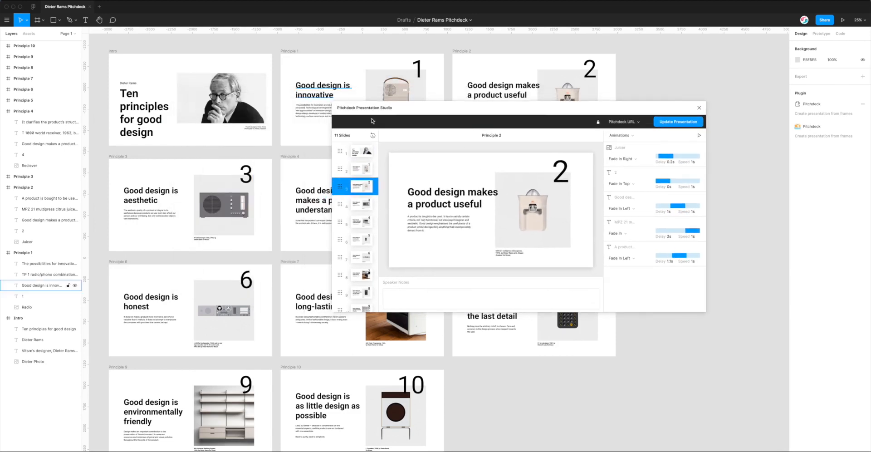
pyautogui.moveTo(390, 109); pyautogui.dragTo(291, 102)
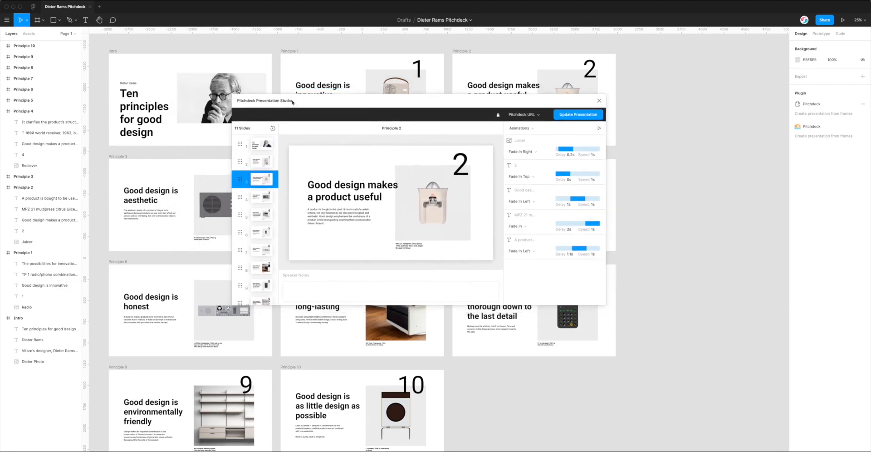
pyautogui.click(259, 147)
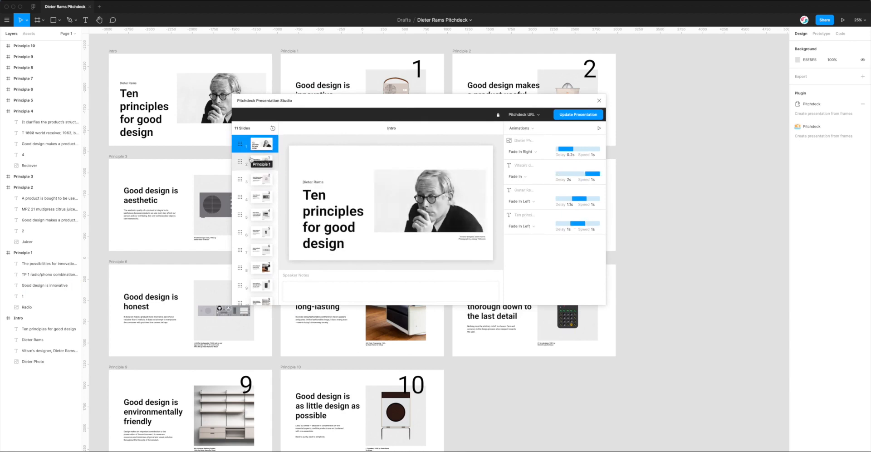
# Step: Collapse the expanded slide frames in the layer list, from Principle 4 through Intro
pyautogui.click(4, 111)
pyautogui.click(4, 122)
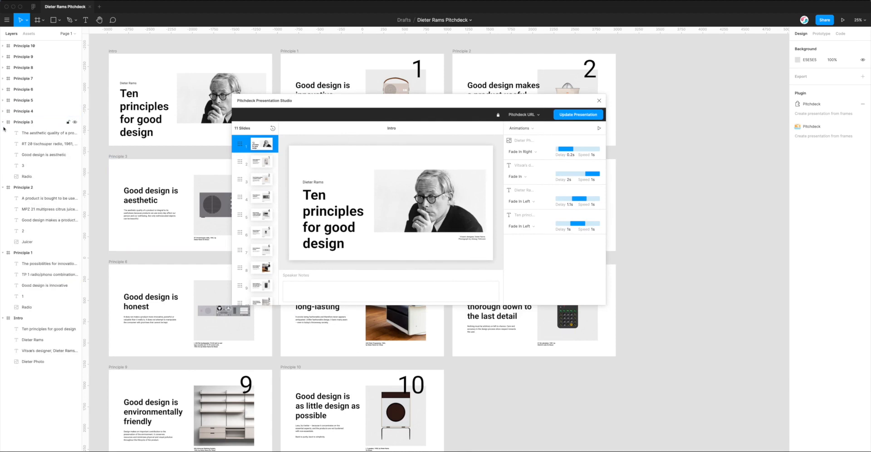
pyautogui.click(4, 122)
pyautogui.click(4, 133)
pyautogui.click(4, 144)
pyautogui.click(4, 155)
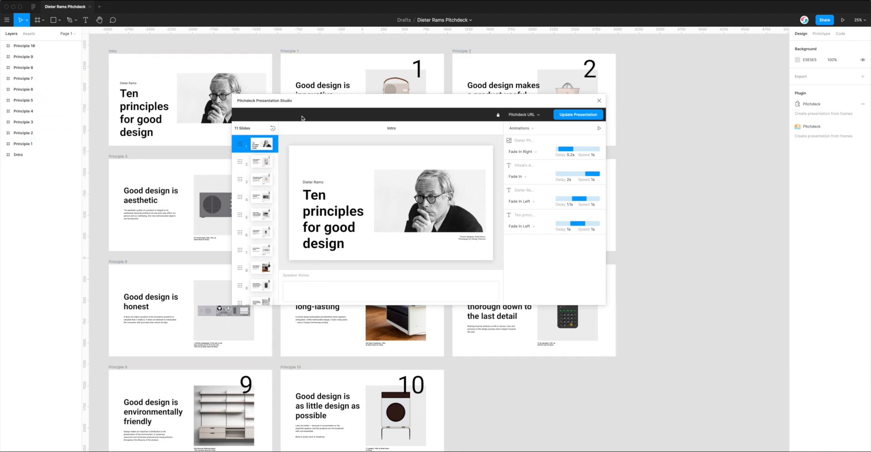
# Step: Look through the plugin's slide list and compare its order with the frames in the layer list
pyautogui.moveTo(302, 100); pyautogui.dragTo(289, 104)
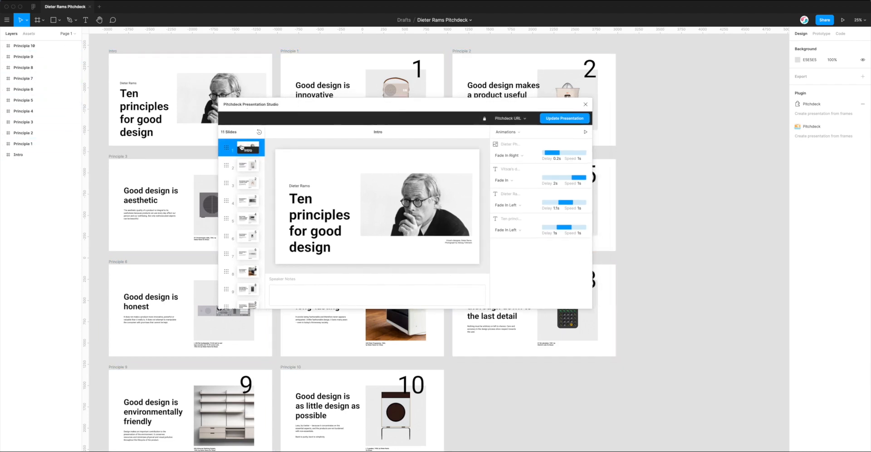
pyautogui.scroll(-2, 241, 157)
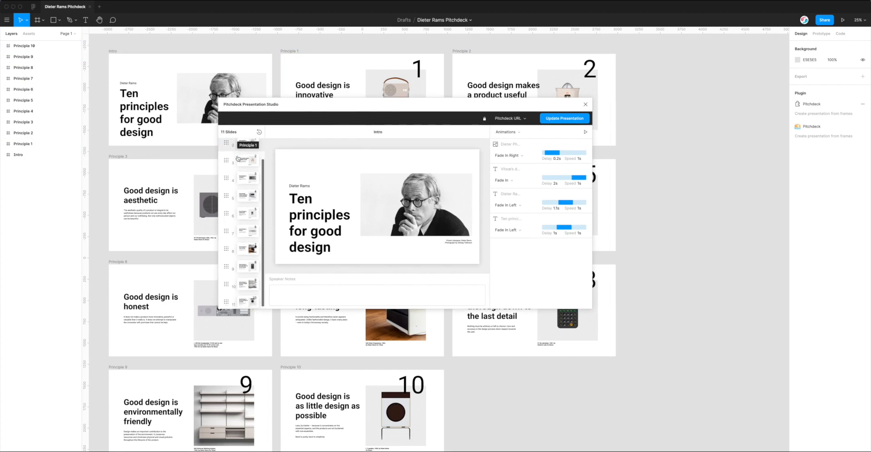
pyautogui.scroll(2, 241, 157)
pyautogui.scroll(-2, 238, 164)
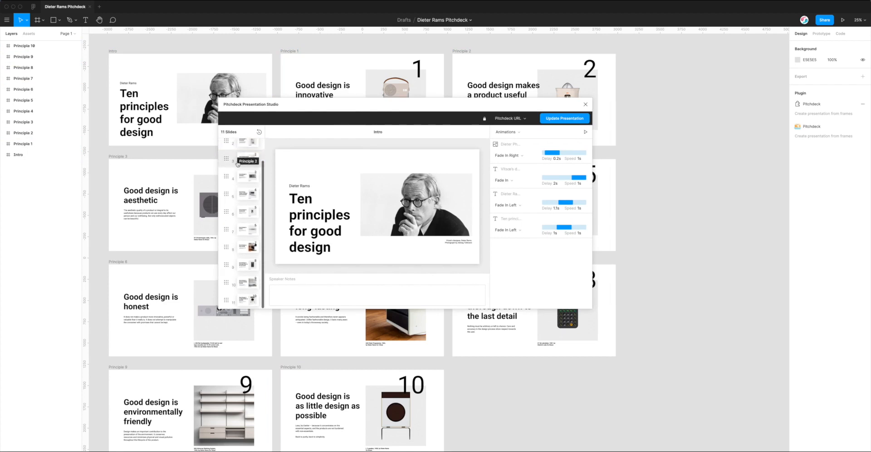
pyautogui.scroll(2, 241, 265)
pyautogui.moveTo(300, 104); pyautogui.dragTo(282, 158)
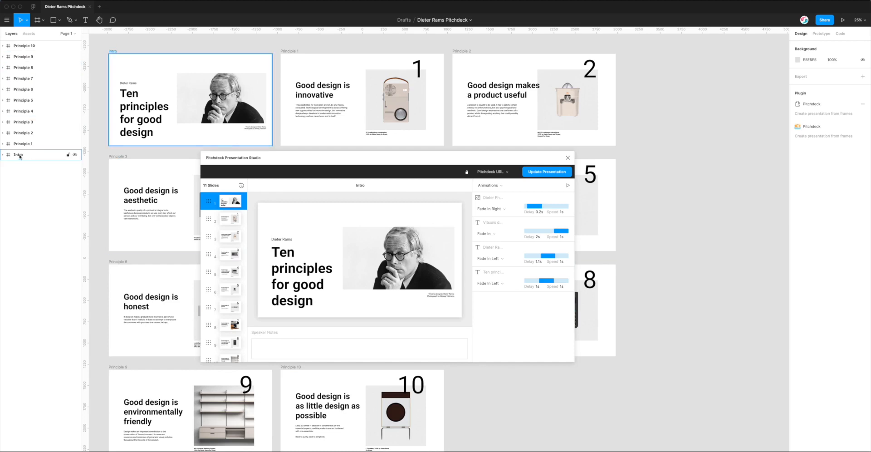
pyautogui.moveTo(271, 158); pyautogui.dragTo(269, 159)
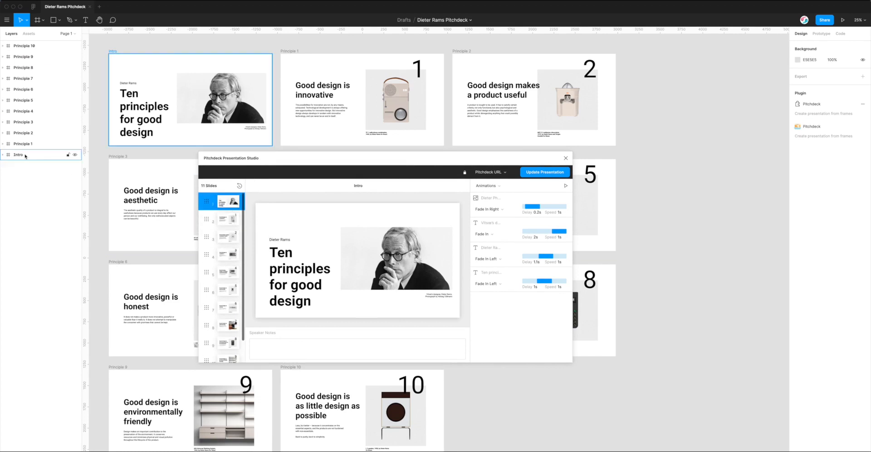
pyautogui.moveTo(347, 161); pyautogui.dragTo(359, 162)
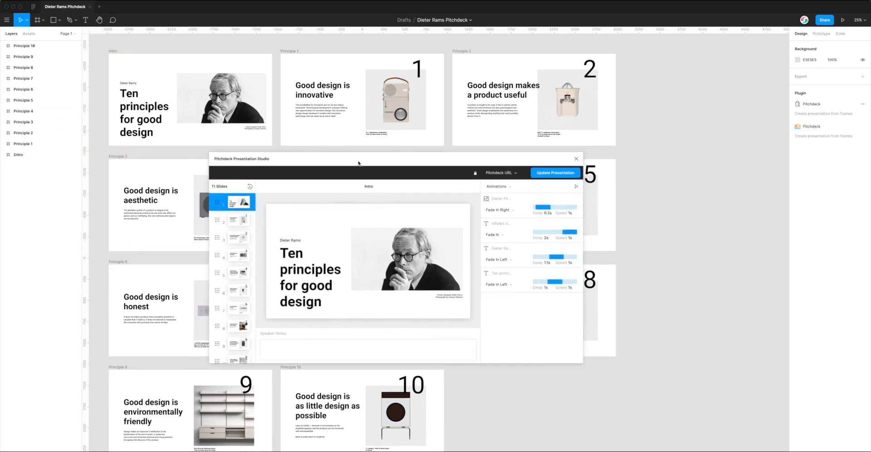
# Step: Preview the Principle 1 slide and try reordering the Principle 3 slide one position lower and back in the plugin's slide list
pyautogui.click(229, 221)
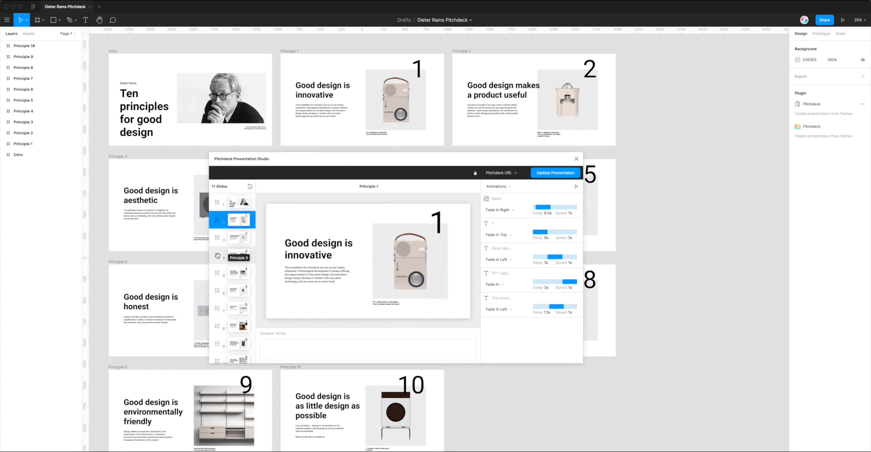
pyautogui.moveTo(217, 255); pyautogui.dragTo(216, 274)
pyautogui.moveTo(217, 272); pyautogui.dragTo(217, 255)
pyautogui.moveTo(217, 202)
pyautogui.mouseDown()
pyautogui.moveTo(217, 291)
pyautogui.moveTo(232, 202)
pyautogui.mouseUp()
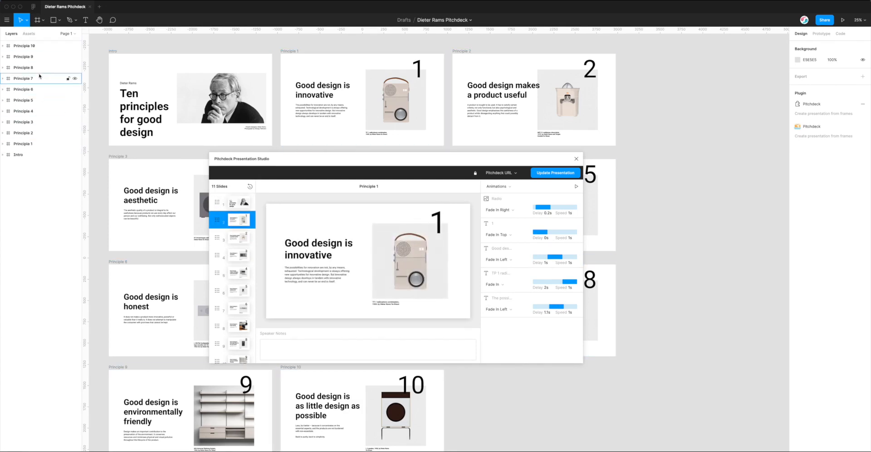
# Step: Open the Intro slide in the plugin and look through the slide thumbnails
pyautogui.moveTo(281, 161); pyautogui.dragTo(282, 157)
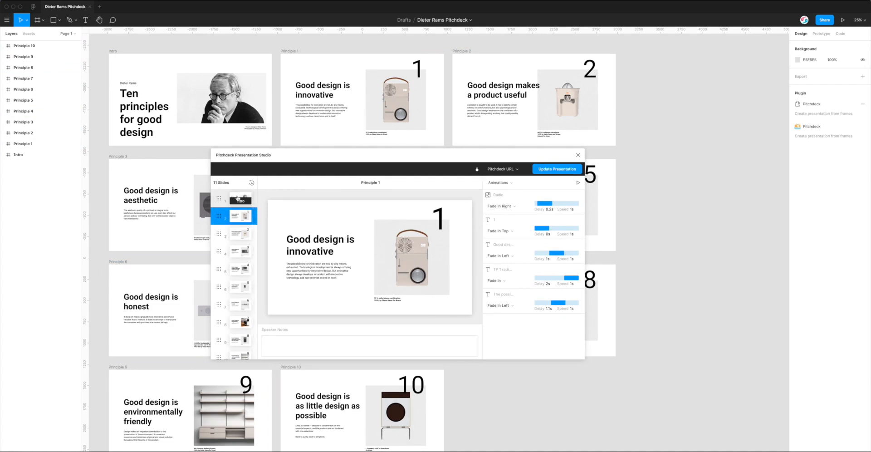
pyautogui.moveTo(390, 159); pyautogui.dragTo(387, 152)
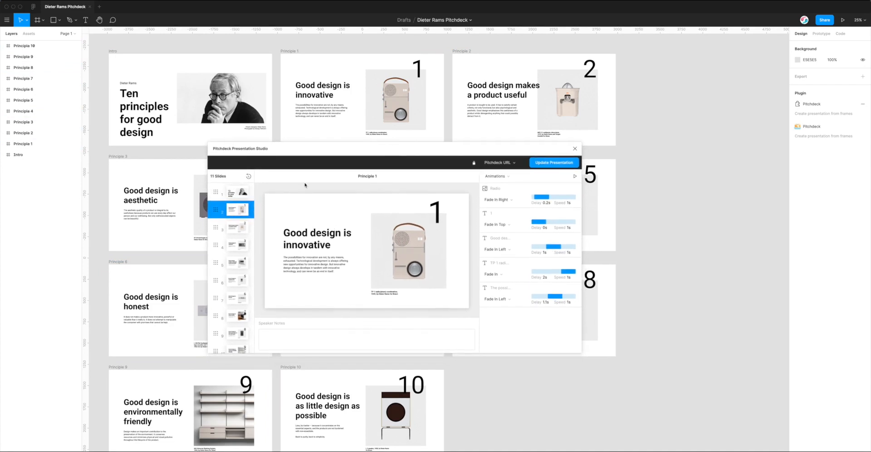
pyautogui.click(228, 190)
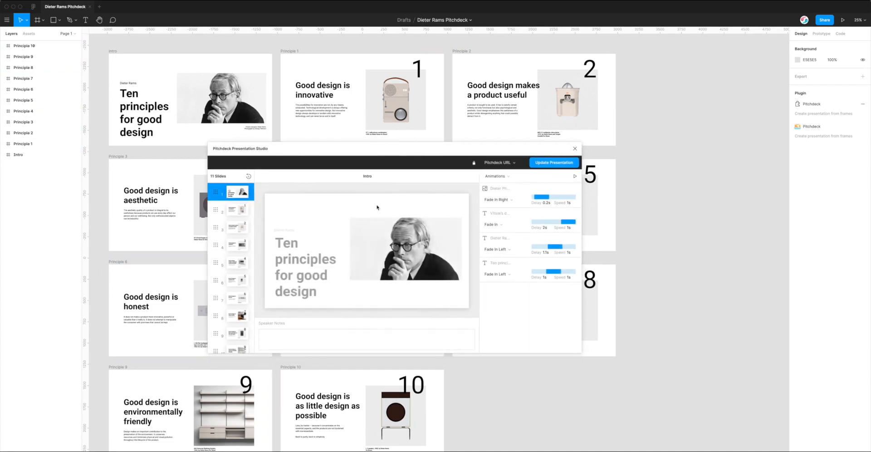
pyautogui.moveTo(377, 151); pyautogui.dragTo(375, 140)
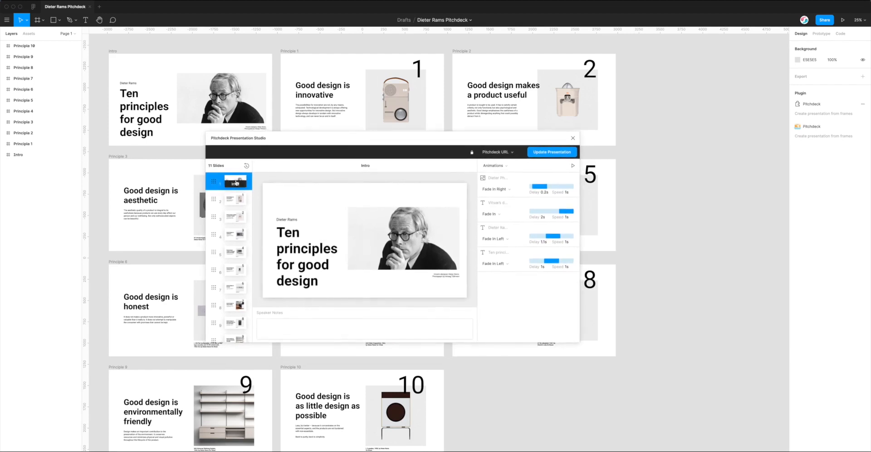
pyautogui.scroll(-2, 236, 313)
pyautogui.scroll(2, 237, 319)
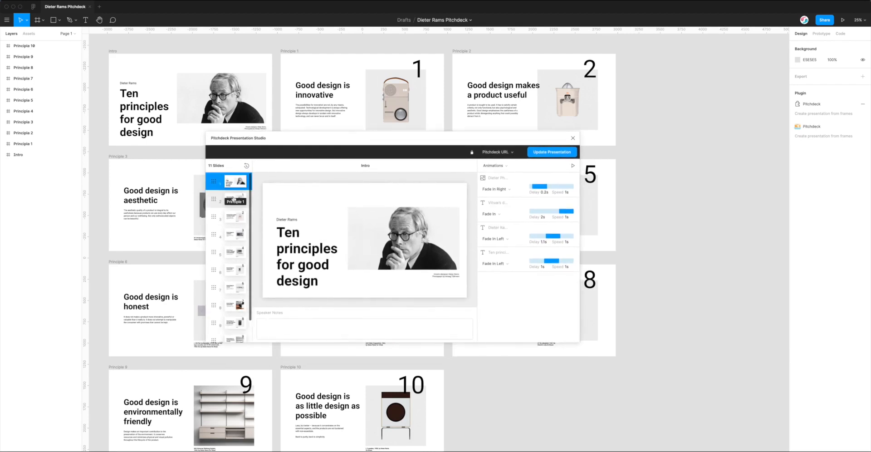
pyautogui.scroll(-2, 238, 308)
pyautogui.scroll(2, 237, 266)
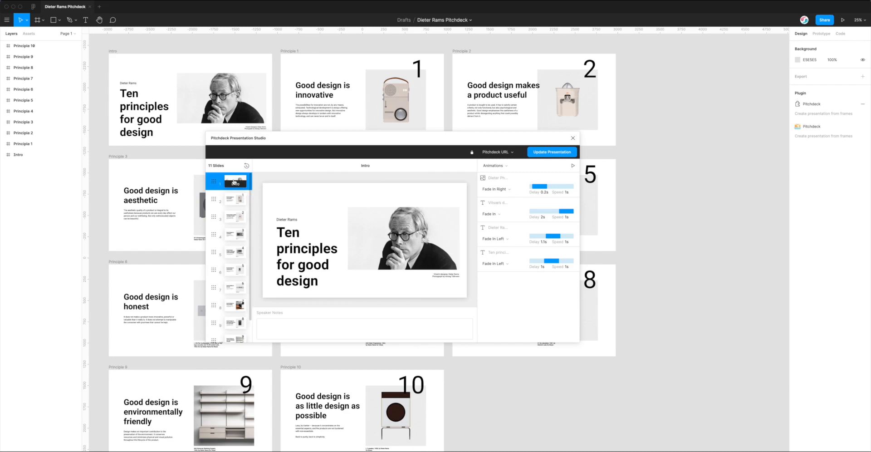
pyautogui.moveTo(445, 141)
pyautogui.mouseDown()
pyautogui.moveTo(454, 136)
pyautogui.moveTo(443, 138)
pyautogui.mouseUp()
# Step: Play the Intro slide's animations in the plugin preview
pyautogui.click(571, 162)
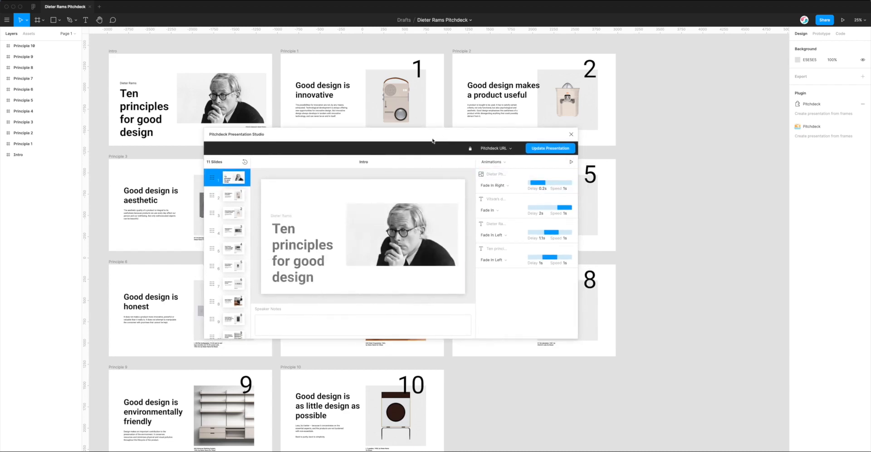
pyautogui.moveTo(431, 137); pyautogui.dragTo(433, 145)
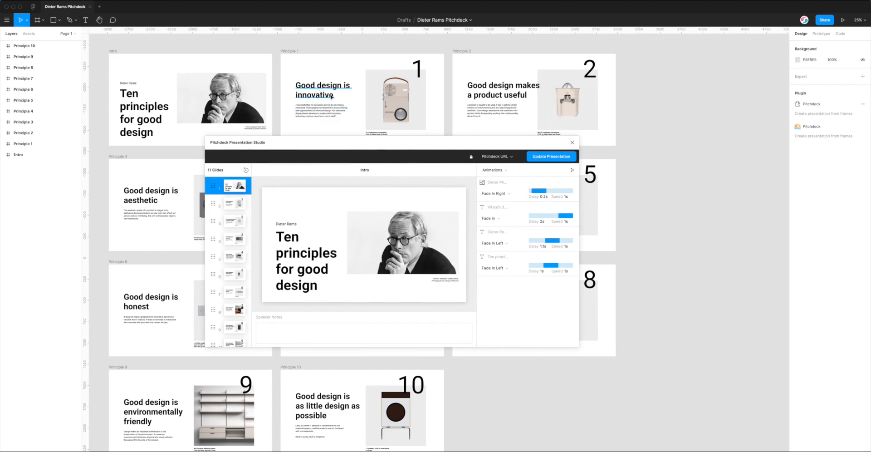
pyautogui.moveTo(352, 145); pyautogui.dragTo(354, 136)
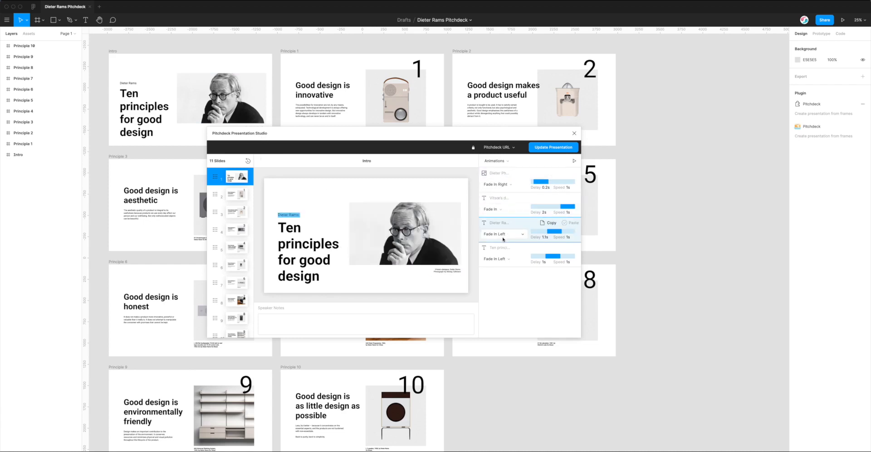
# Step: Review the layer animations of the Principle 1 and Principle 2 slides and go back to the Intro slide
pyautogui.click(239, 196)
pyautogui.click(240, 213)
pyautogui.click(242, 180)
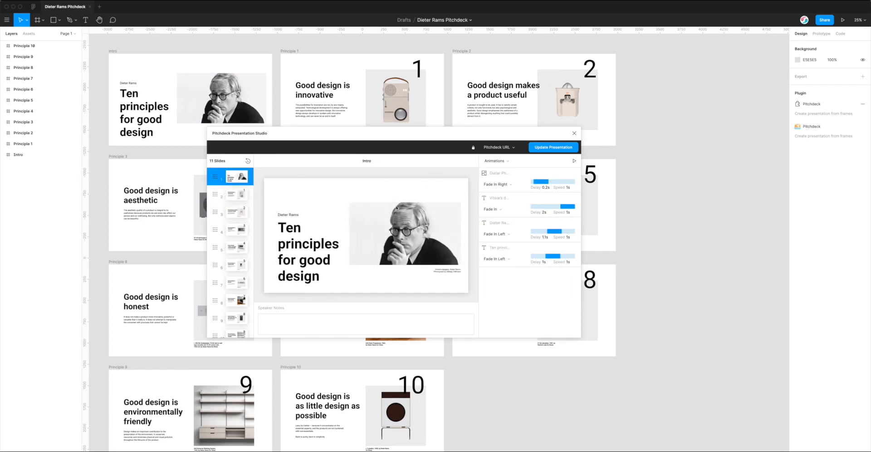
# Step: Try No Animation on the Intro slide's photo layer, return it to Fade In Right, and copy its animation settings
pyautogui.moveTo(467, 144); pyautogui.dragTo(457, 142)
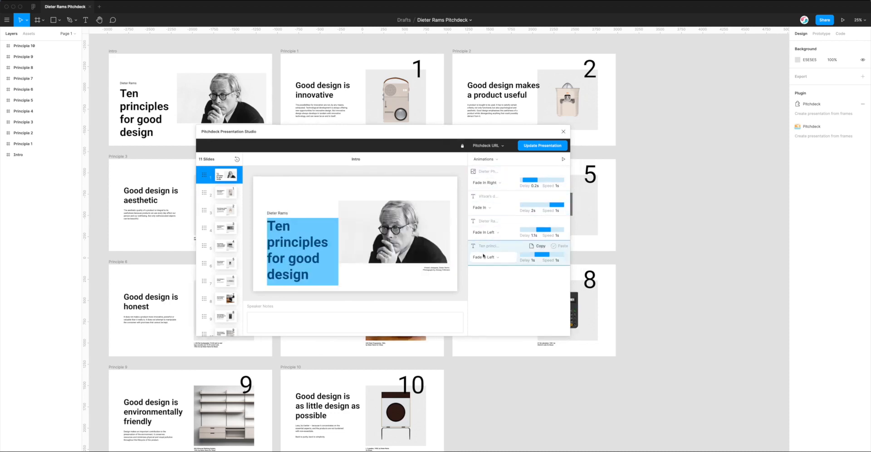
pyautogui.click(488, 183)
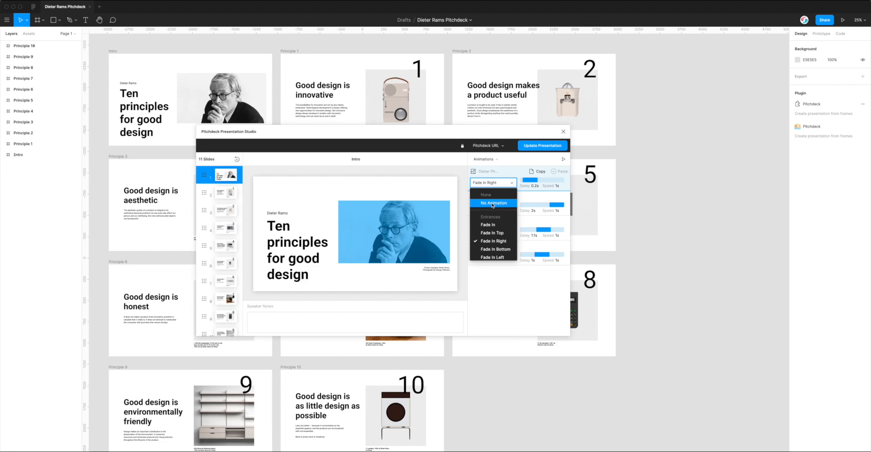
pyautogui.click(493, 204)
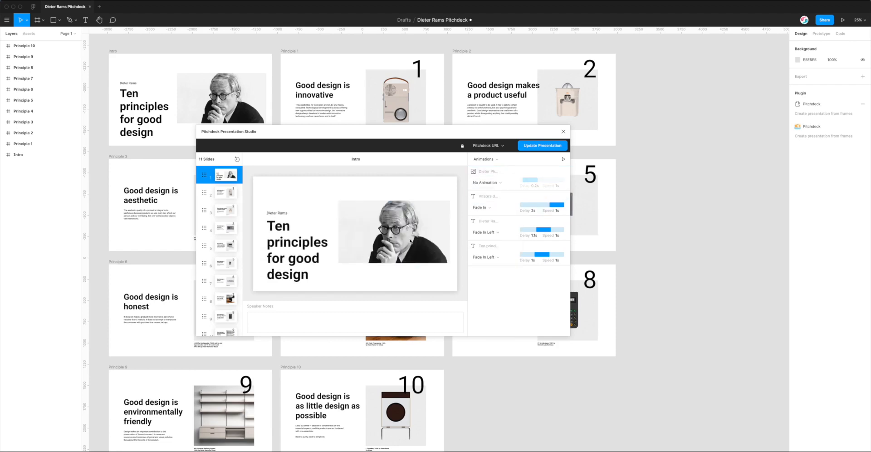
pyautogui.click(493, 183)
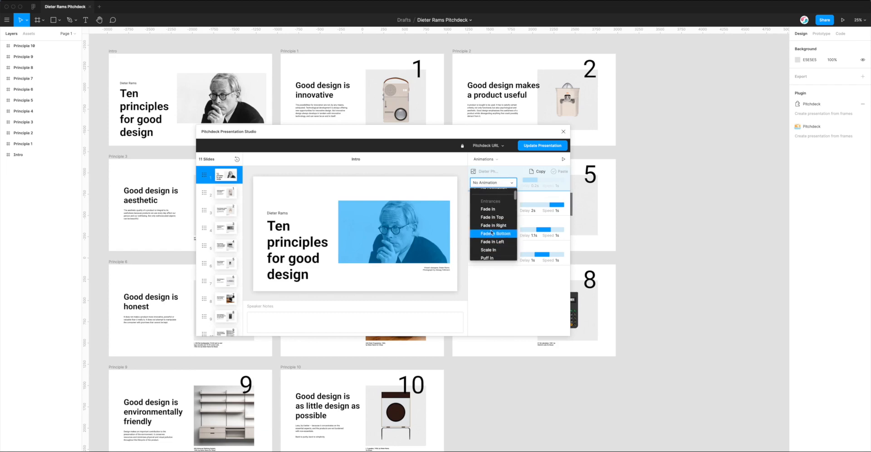
pyautogui.click(493, 241)
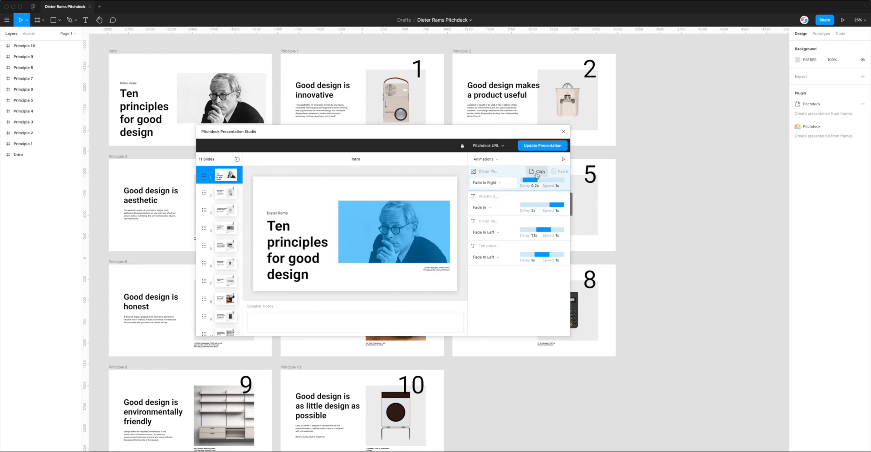
pyautogui.click(540, 172)
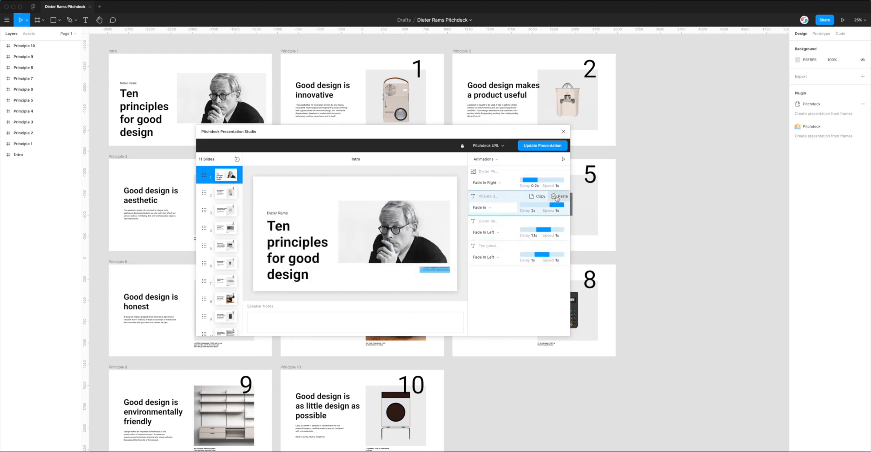
# Step: Add the speaker note "Intro to the presentation - talk about Dieter Rams history." to the Intro slide
pyautogui.moveTo(477, 135); pyautogui.dragTo(487, 132)
pyautogui.click(344, 327)
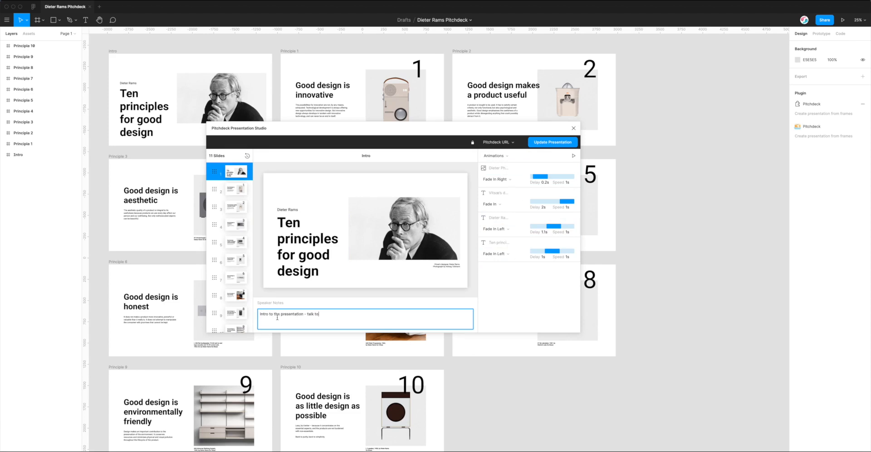
pyautogui.write('out Dieter Rams history.')
pyautogui.moveTo(369, 315); pyautogui.dragTo(254, 314)
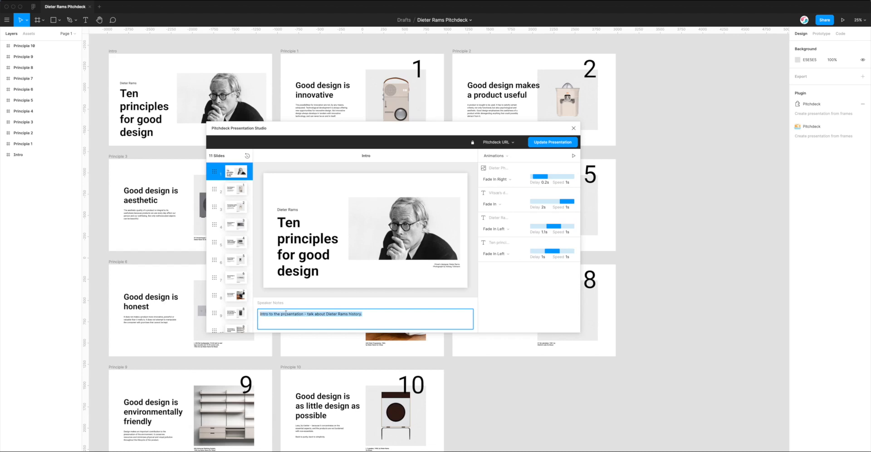
pyautogui.moveTo(370, 314); pyautogui.dragTo(234, 313)
pyautogui.click(364, 314)
pyautogui.moveTo(376, 312); pyautogui.dragTo(231, 313)
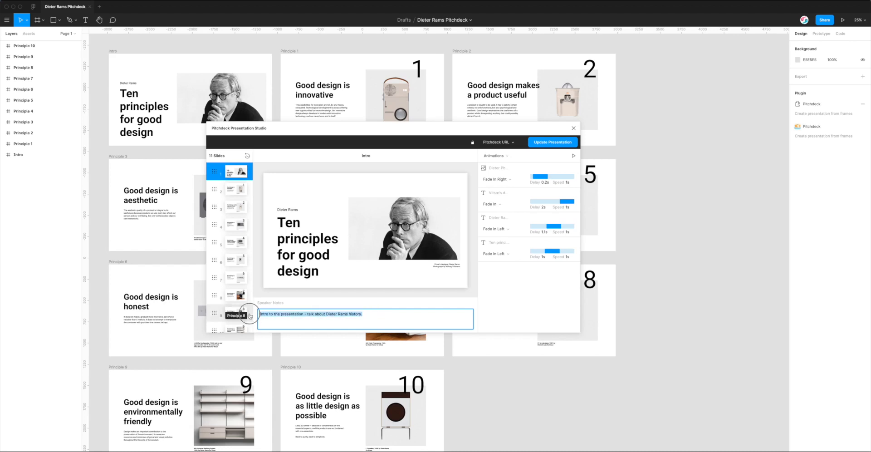
pyautogui.click(260, 314)
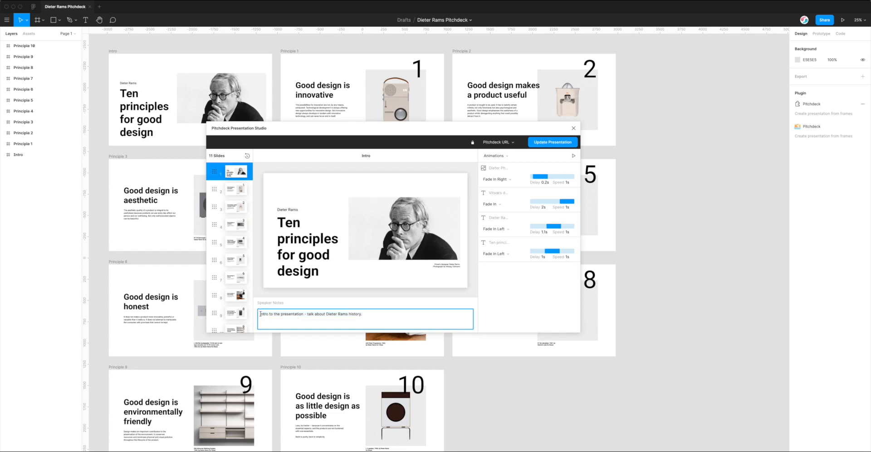
pyautogui.moveTo(260, 314); pyautogui.dragTo(366, 314)
pyautogui.click(364, 314)
pyautogui.moveTo(369, 316); pyautogui.dragTo(245, 315)
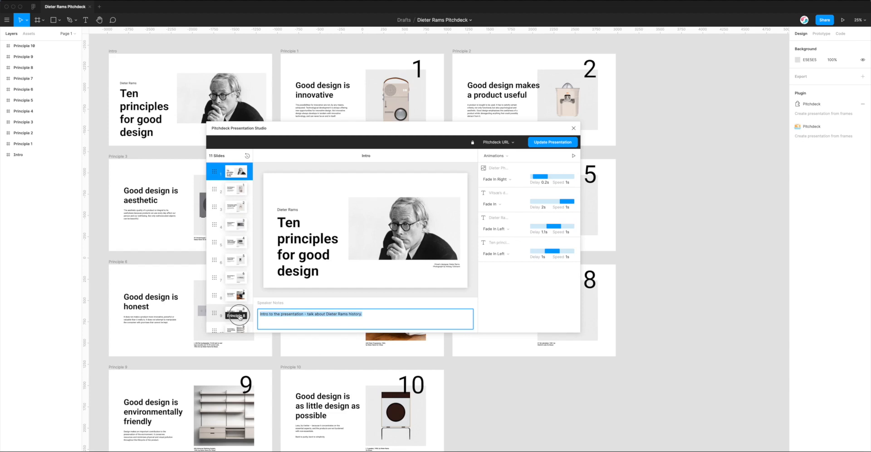
# Step: Look through the Principle 1, Principle 2 and Principle 3 slides and their speaker notes, and go back to the Intro slide
pyautogui.click(236, 191)
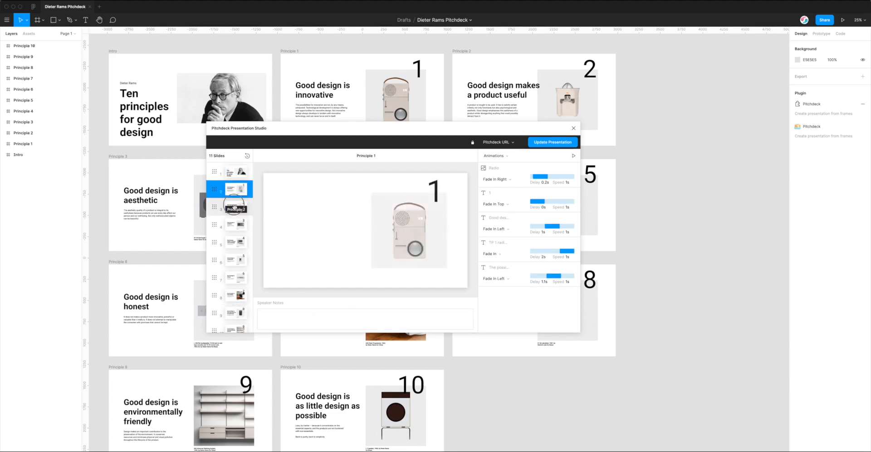
pyautogui.click(235, 207)
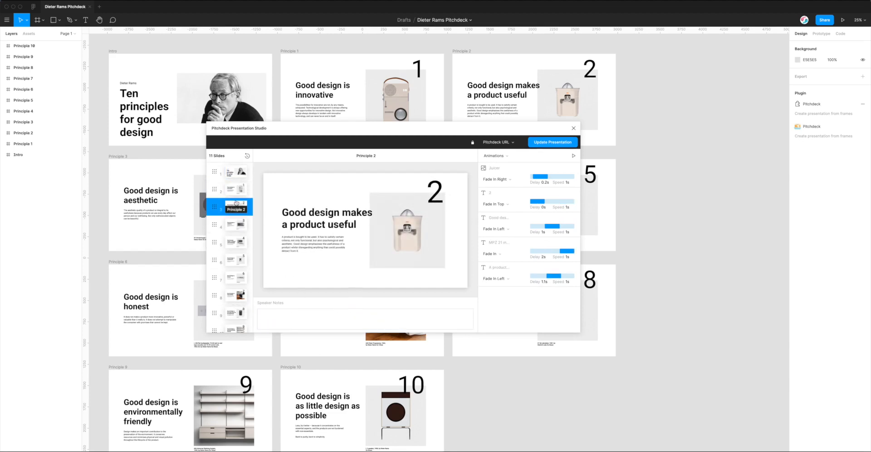
pyautogui.click(271, 320)
pyautogui.click(239, 176)
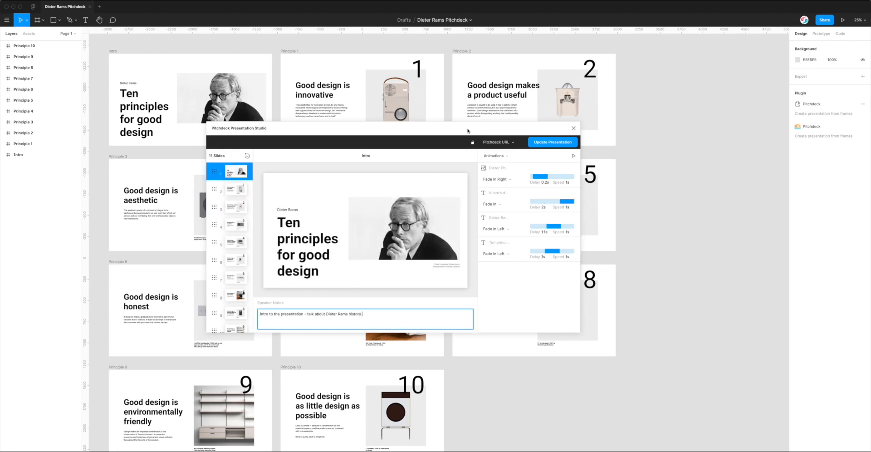
pyautogui.moveTo(468, 131); pyautogui.dragTo(458, 131)
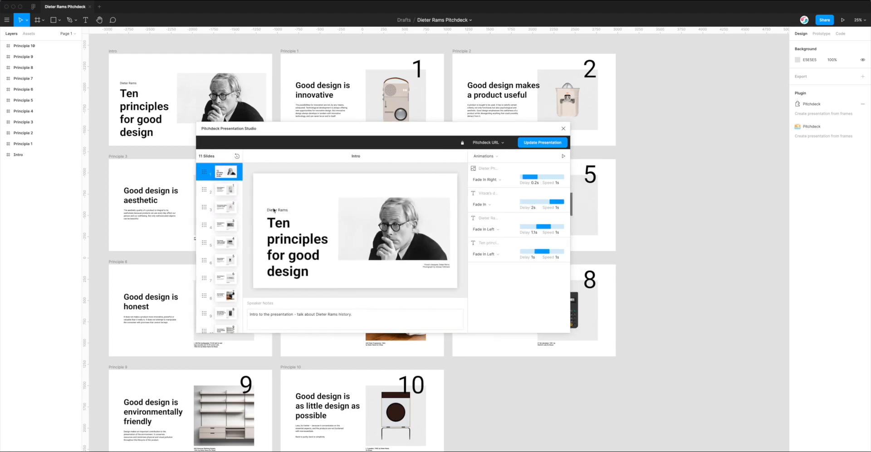
pyautogui.moveTo(352, 314); pyautogui.dragTo(250, 312)
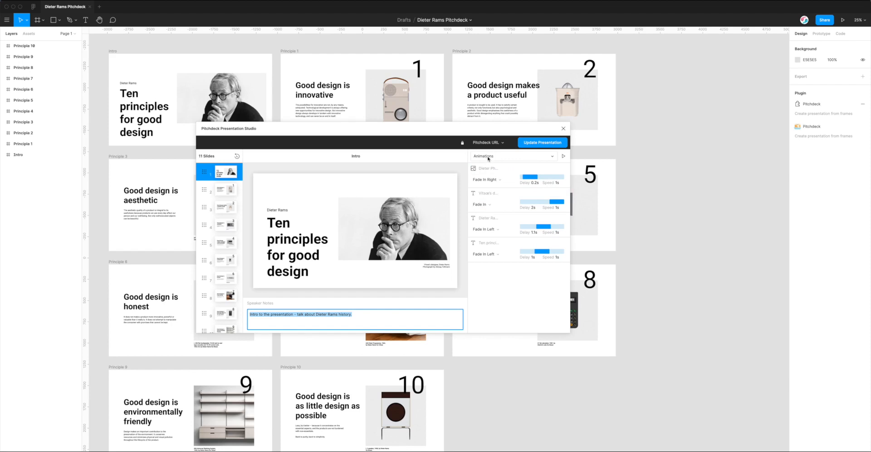
pyautogui.click(226, 189)
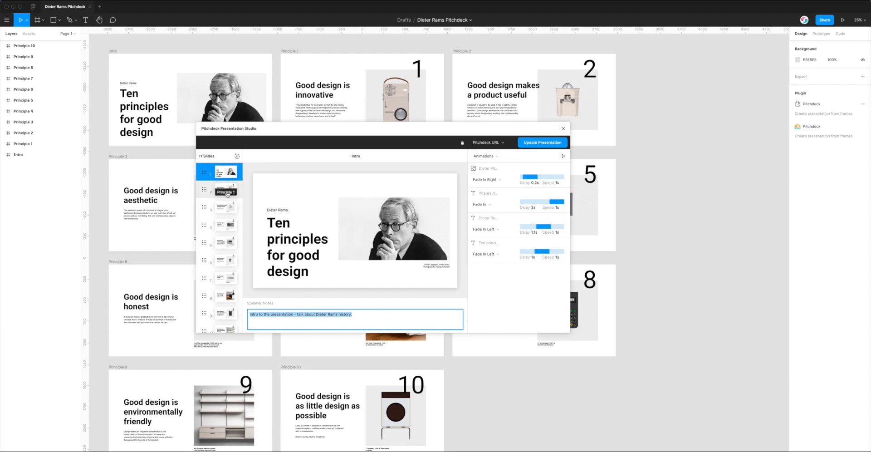
pyautogui.click(231, 207)
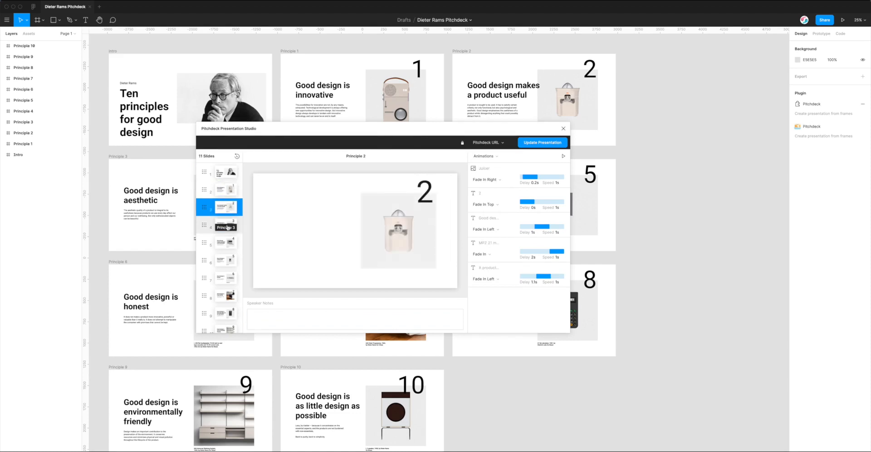
pyautogui.click(227, 223)
pyautogui.click(226, 172)
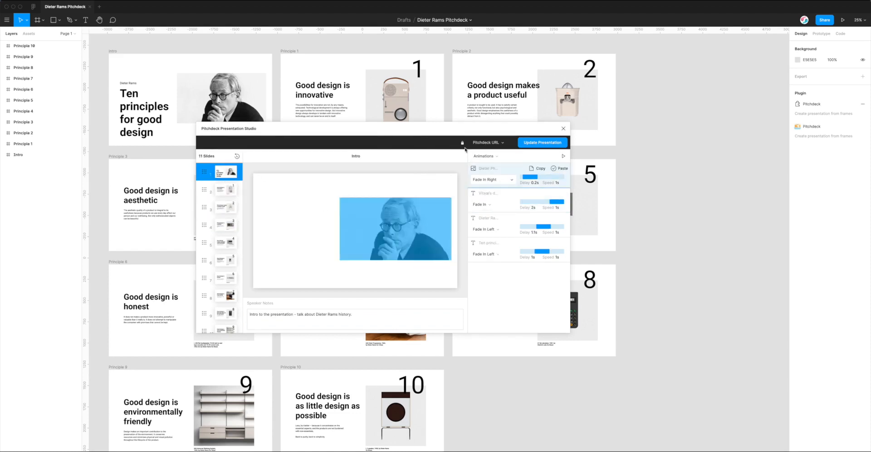
pyautogui.moveTo(469, 133); pyautogui.dragTo(478, 125)
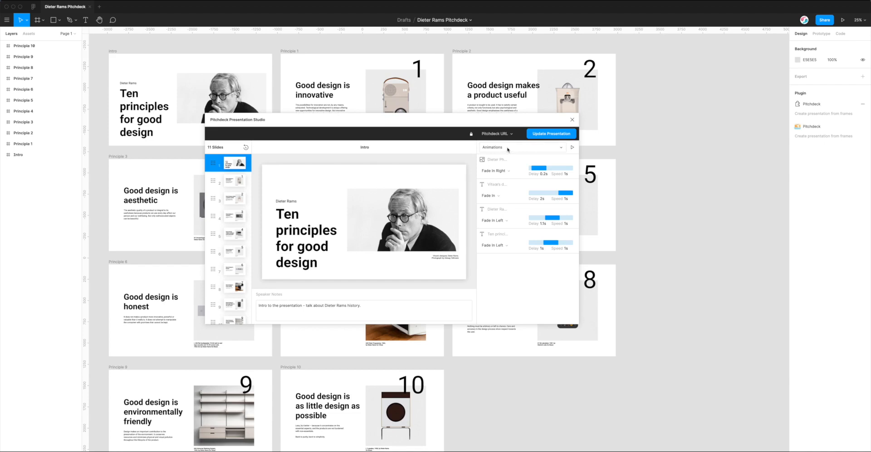
# Step: Switch the Intro slide's layer settings from Animations to Embed GIF/YouTube/Vimeo URL
pyautogui.click(501, 149)
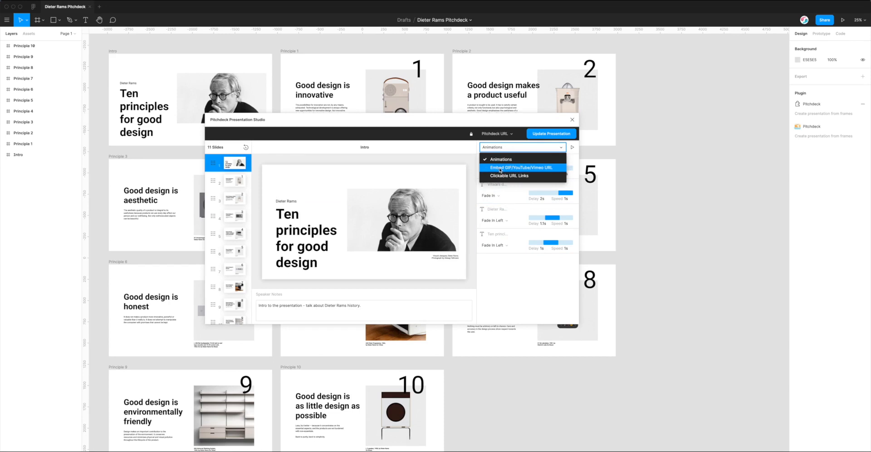
pyautogui.click(522, 168)
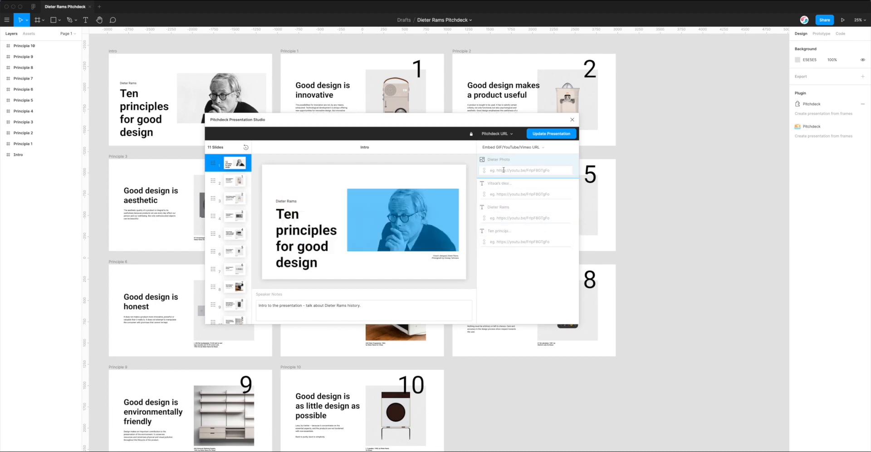
pyautogui.click(511, 147)
pyautogui.click(501, 159)
pyautogui.click(511, 148)
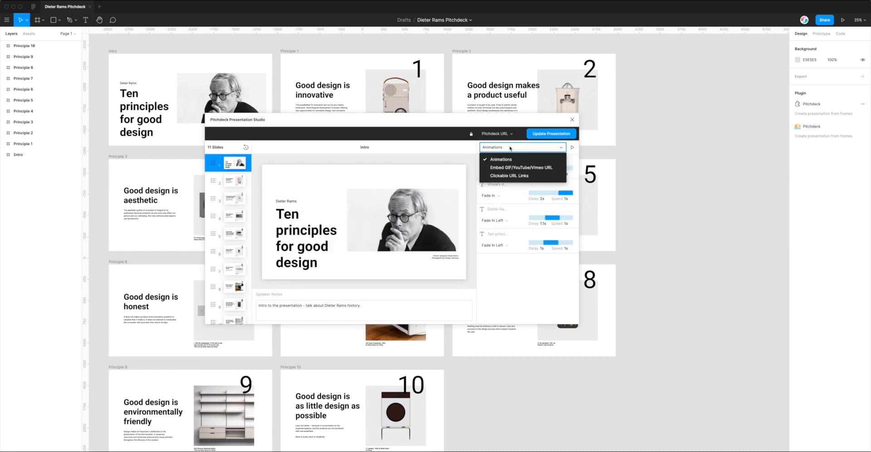
pyautogui.click(503, 169)
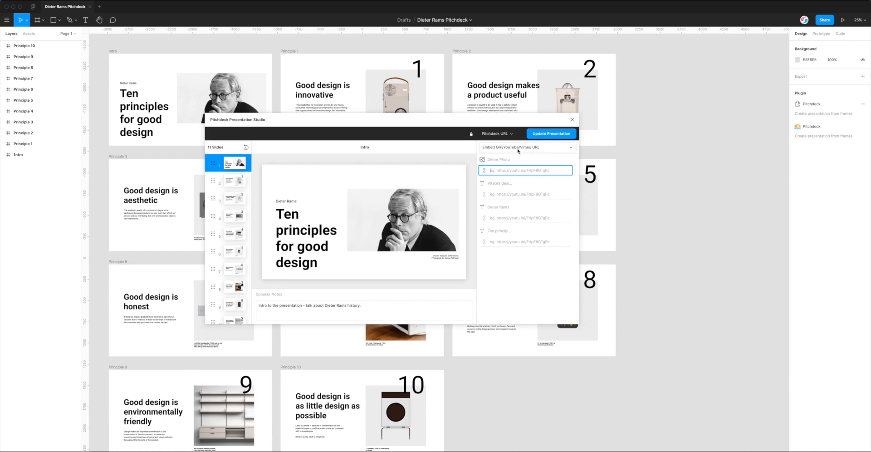
pyautogui.moveTo(489, 119); pyautogui.dragTo(494, 114)
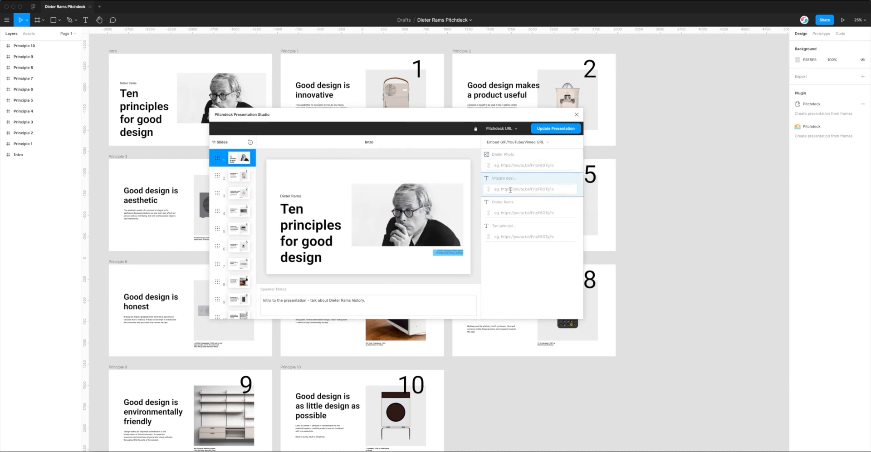
pyautogui.moveTo(495, 116)
pyautogui.mouseDown()
pyautogui.moveTo(505, 111)
pyautogui.moveTo(491, 108)
pyautogui.mouseUp()
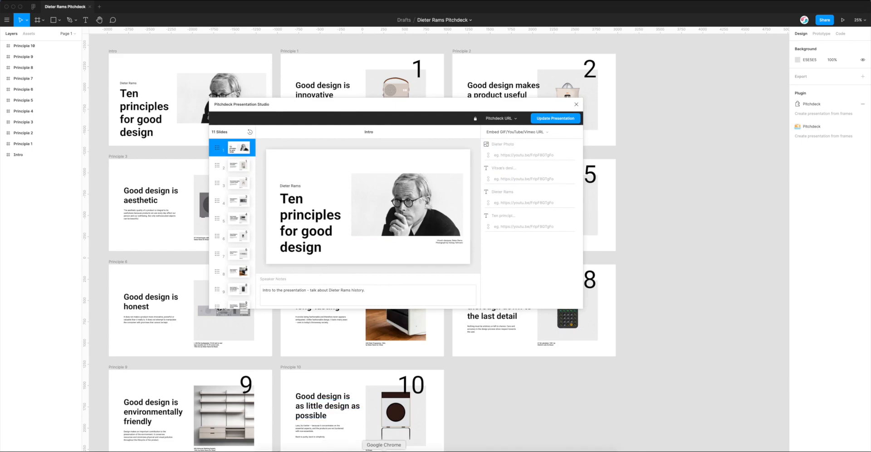
# Step: Switch to Google Chrome and look through the YouTube, Vimeo and GIPHY pages with Dieter Rams clips
pyautogui.rightClick(386, 449)
pyautogui.click(414, 385)
pyautogui.moveTo(617, 51); pyautogui.dragTo(623, 56)
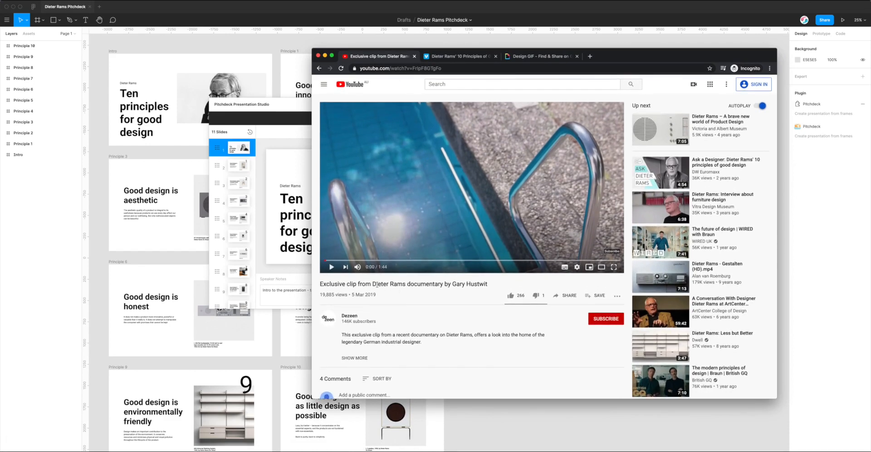
pyautogui.click(444, 53)
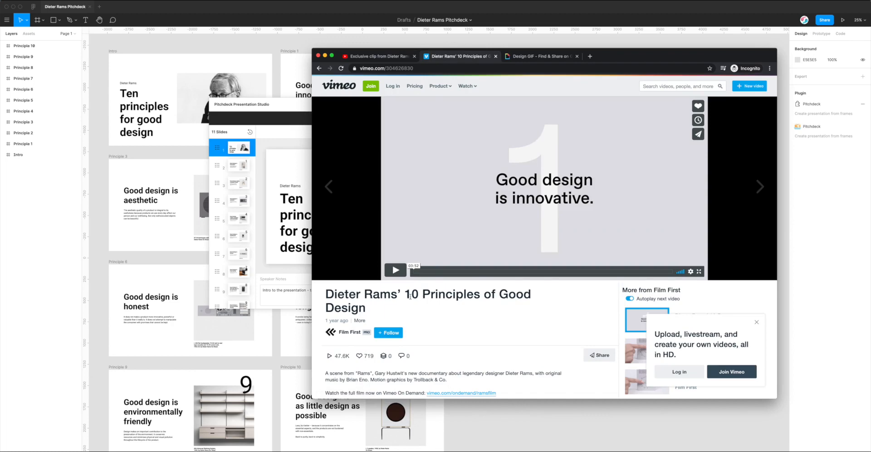
pyautogui.click(536, 54)
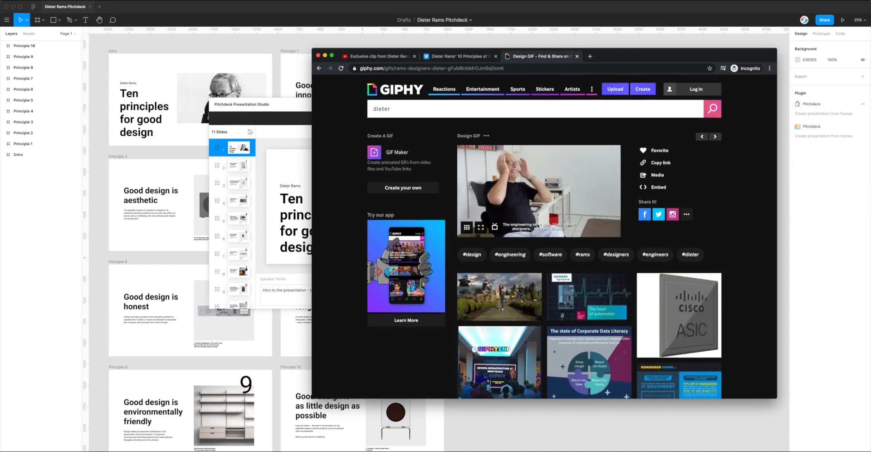
pyautogui.moveTo(610, 56); pyautogui.dragTo(647, 61)
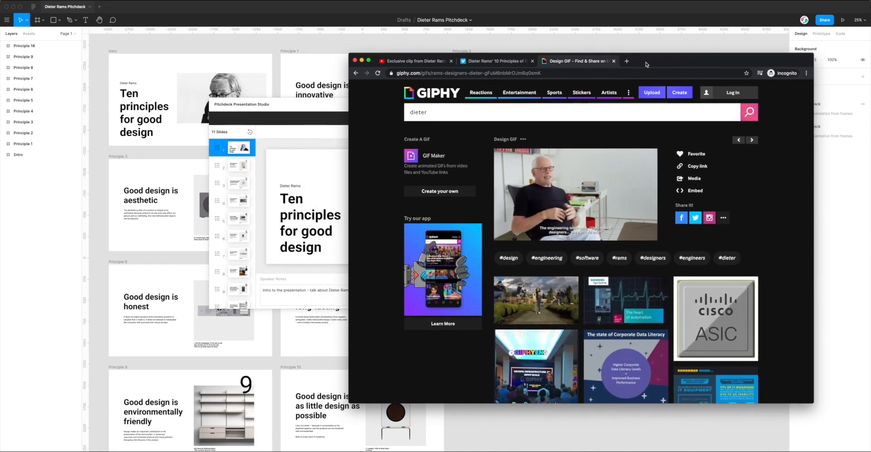
# Step: Return to the Pitchdeck plugin in Figma and open the Dieter Photo layer's embed URL for editing
pyautogui.click(277, 105)
pyautogui.moveTo(331, 109); pyautogui.dragTo(306, 107)
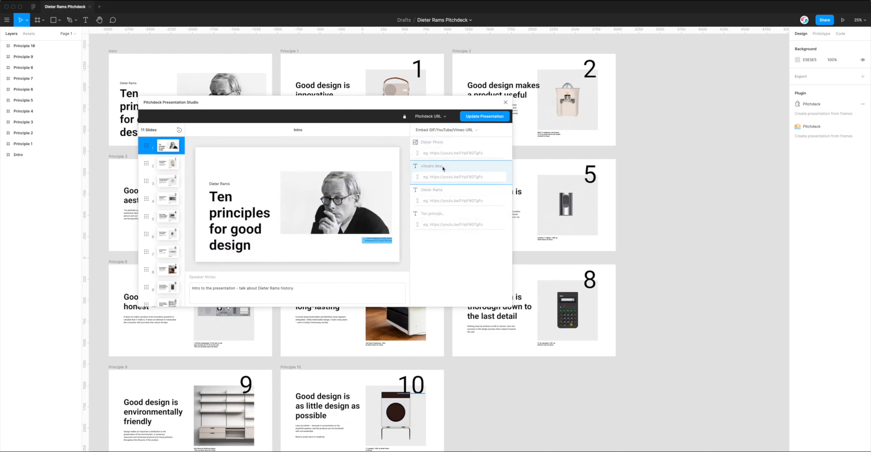
pyautogui.click(437, 153)
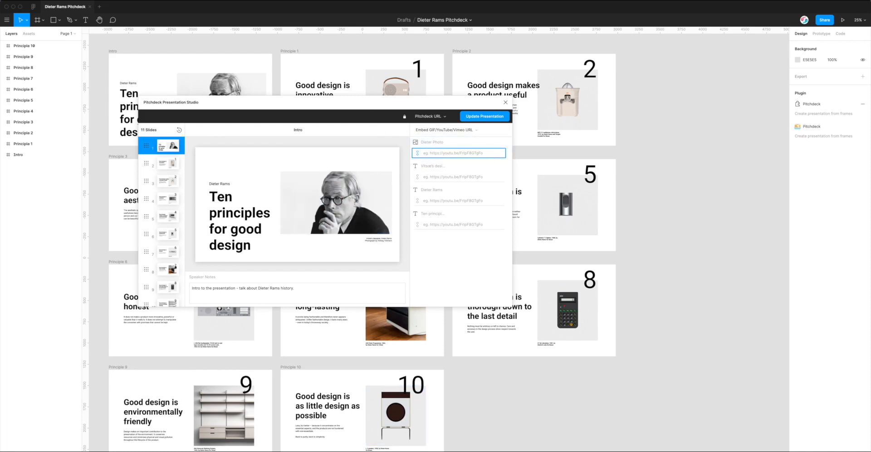
# Step: Switch to Google Chrome and copy the GIF link of the Design GIF from its GIPHY page
pyautogui.rightClick(384, 450)
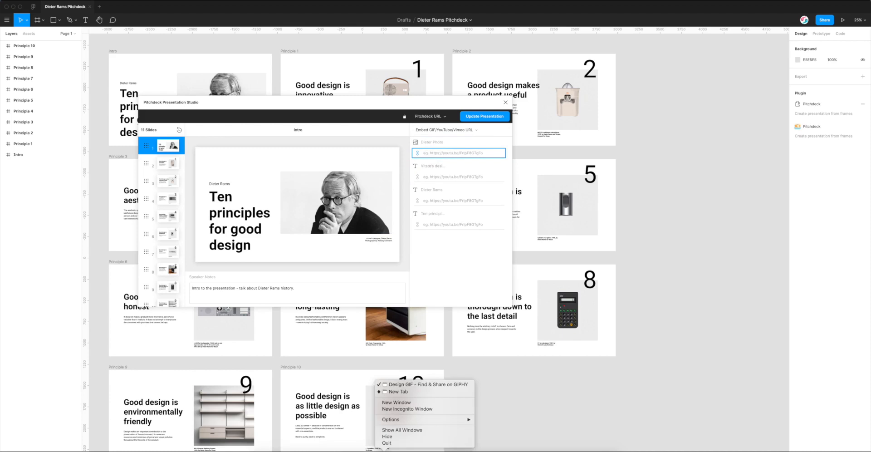
pyautogui.click(408, 383)
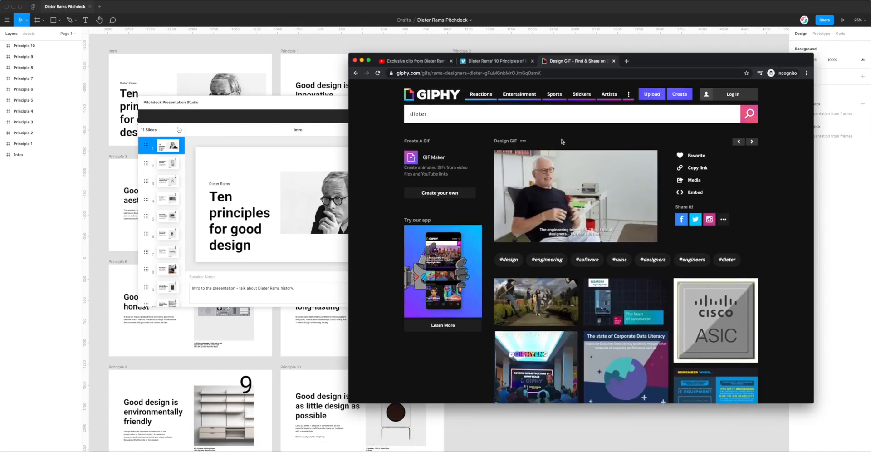
pyautogui.moveTo(645, 63); pyautogui.dragTo(639, 64)
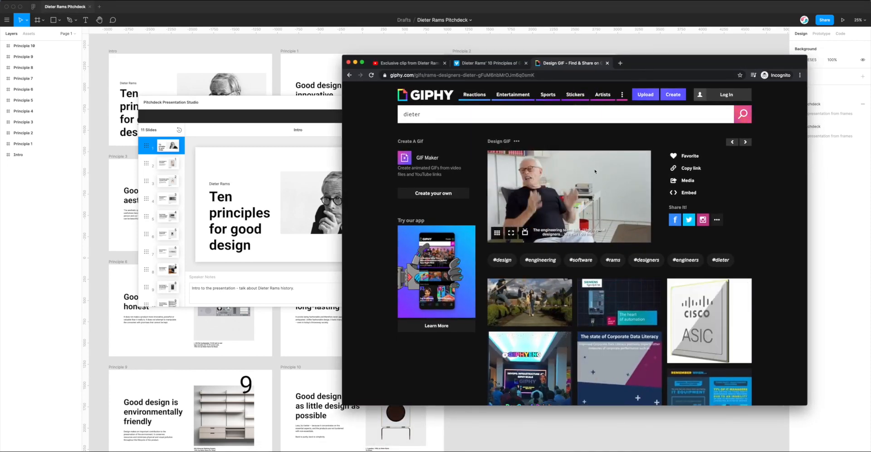
pyautogui.click(689, 170)
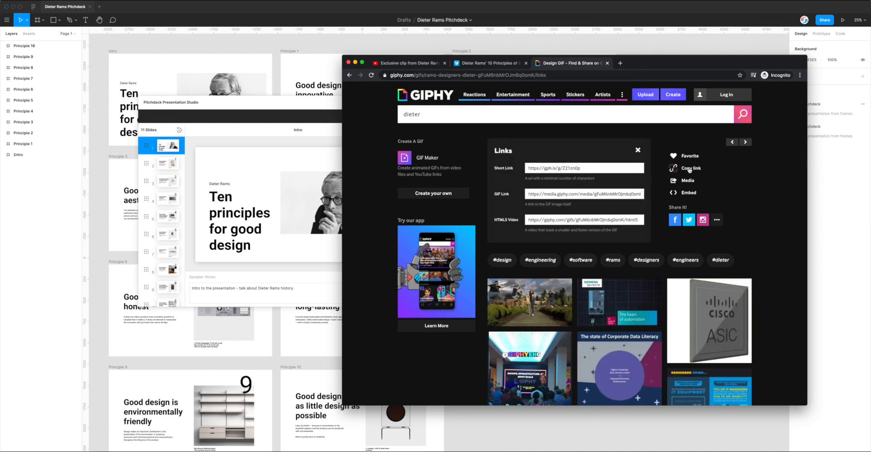
pyautogui.moveTo(528, 194); pyautogui.dragTo(550, 191)
pyautogui.press('super+a')
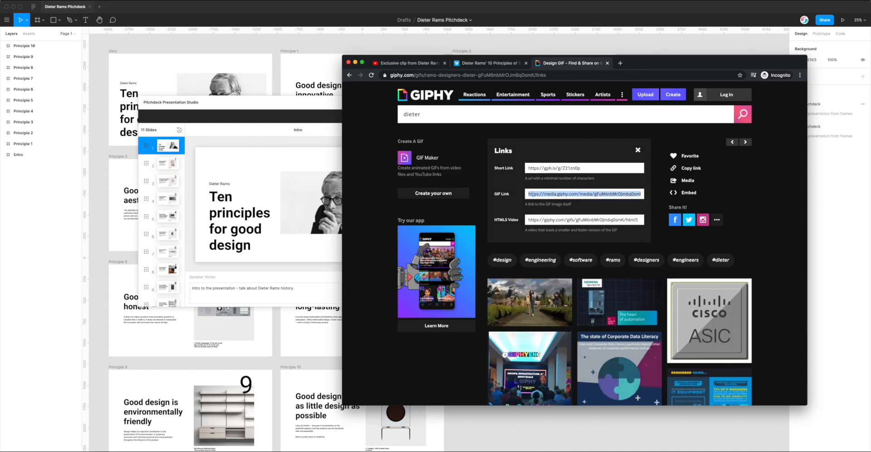
pyautogui.rightClick(546, 194)
pyautogui.click(558, 209)
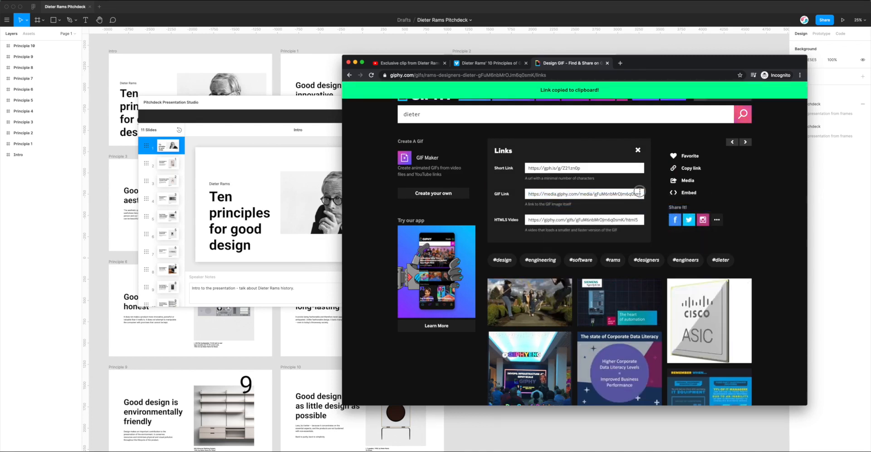
pyautogui.click(631, 194)
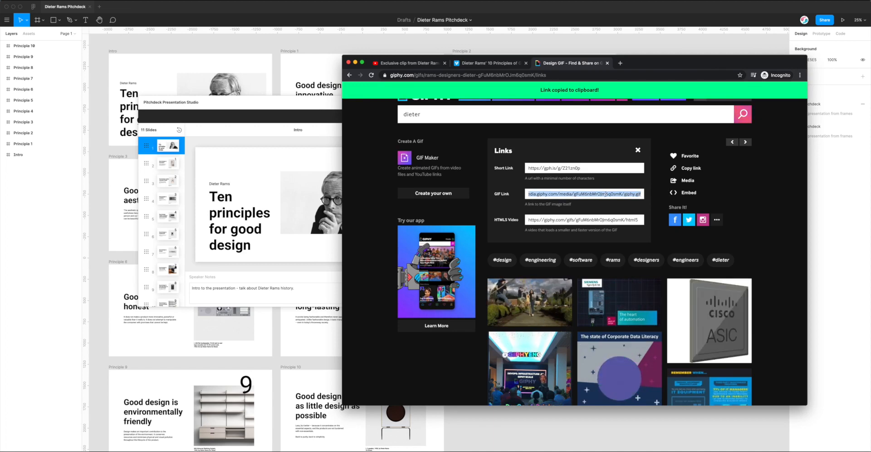
# Step: Return to the Pitchdeck plugin in Figma and paste the copied GIPHY link as the Dieter Photo layer's embed URL
pyautogui.click(330, 158)
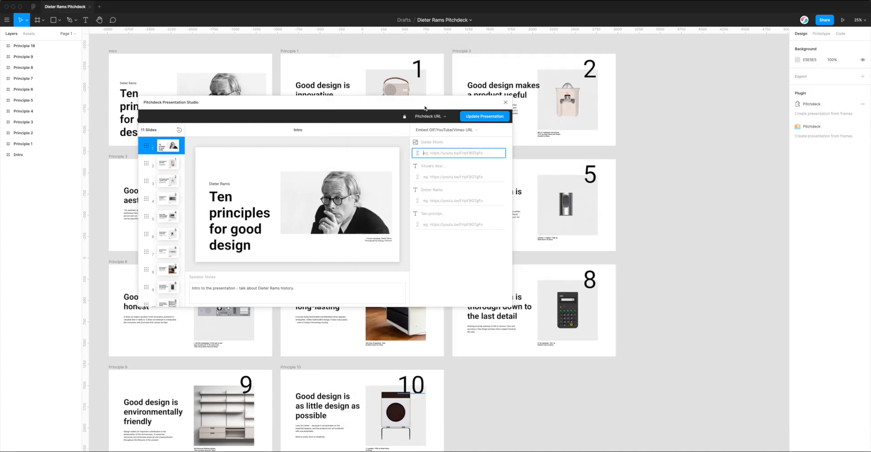
pyautogui.moveTo(425, 109); pyautogui.dragTo(435, 110)
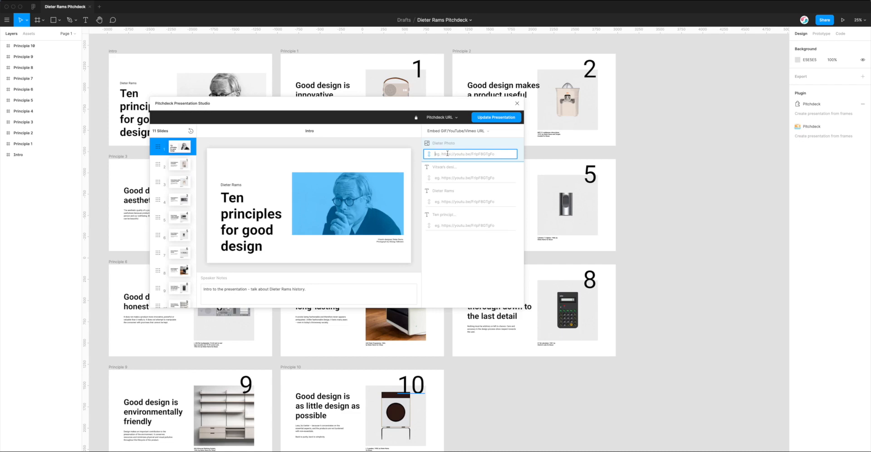
pyautogui.press('super+v')
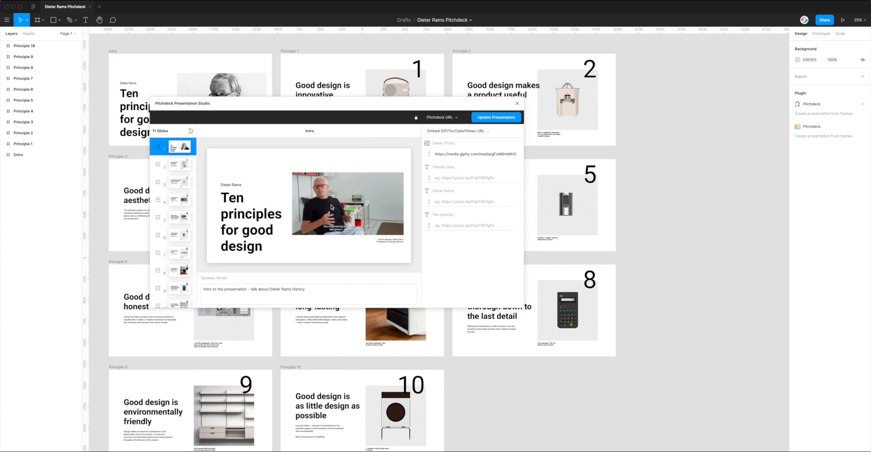
pyautogui.moveTo(363, 106); pyautogui.dragTo(362, 109)
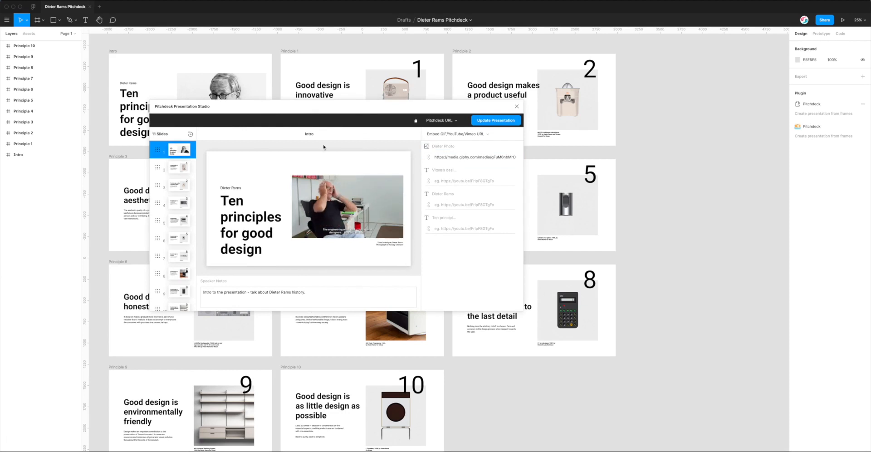
pyautogui.moveTo(309, 106); pyautogui.dragTo(260, 160)
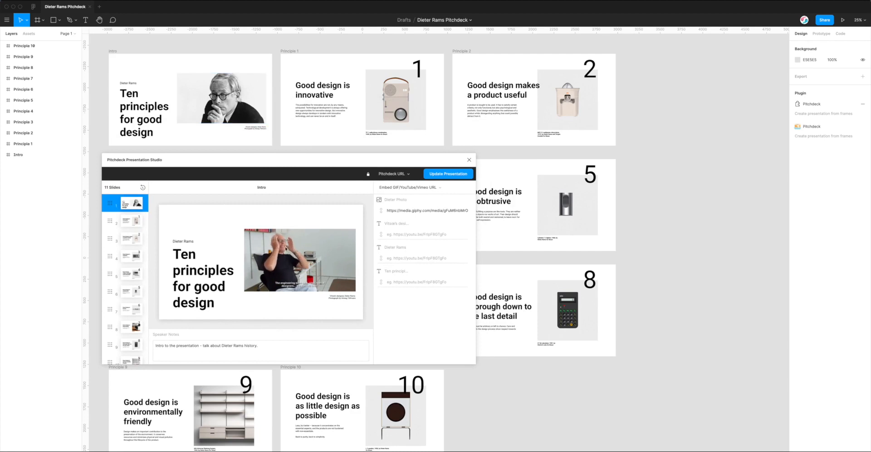
pyautogui.moveTo(366, 161); pyautogui.dragTo(411, 159)
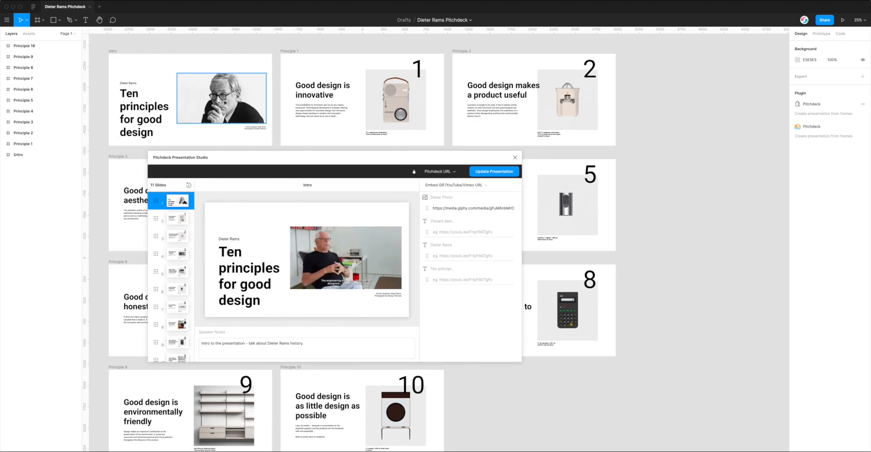
pyautogui.moveTo(281, 161); pyautogui.dragTo(343, 150)
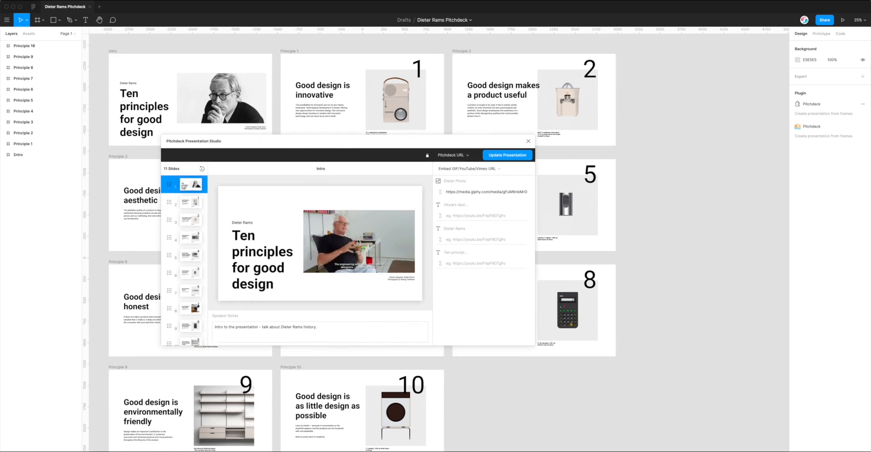
pyautogui.moveTo(404, 139); pyautogui.dragTo(434, 127)
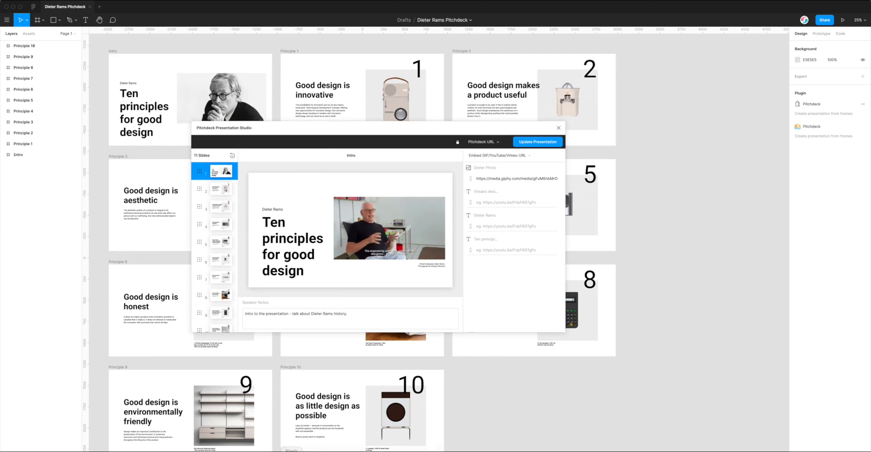
# Step: Switch to Google Chrome, open the Vimeo page for Dieter Rams' 10 Principles of Good Design and select its full URL
pyautogui.rightClick(384, 449)
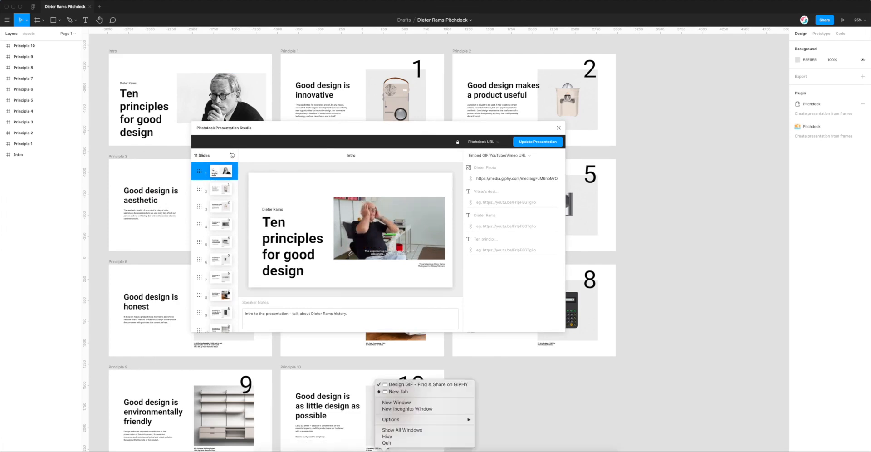
pyautogui.click(428, 384)
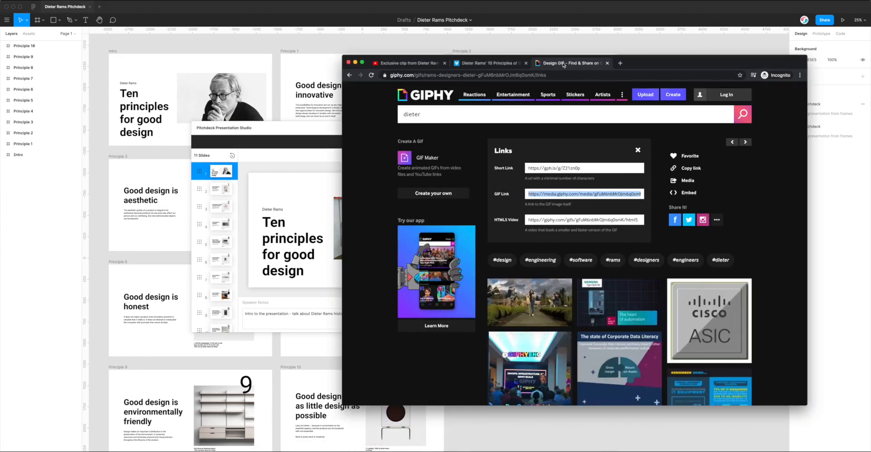
pyautogui.moveTo(557, 59); pyautogui.dragTo(584, 62)
pyautogui.click(518, 66)
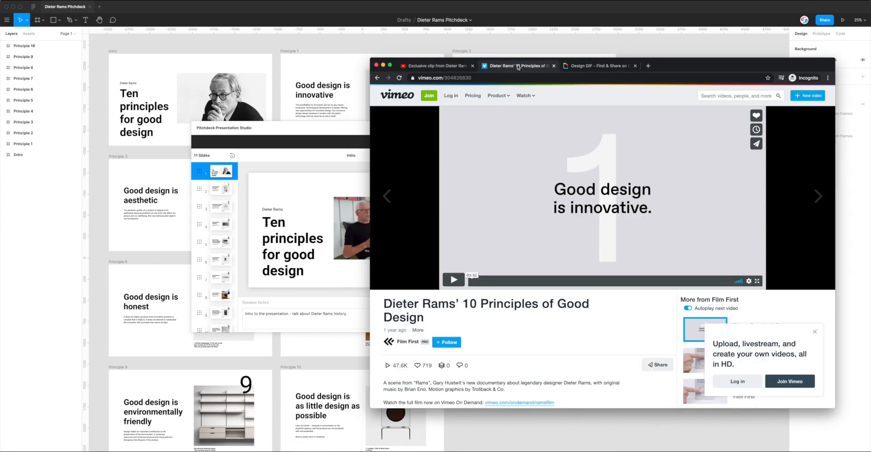
pyautogui.click(497, 77)
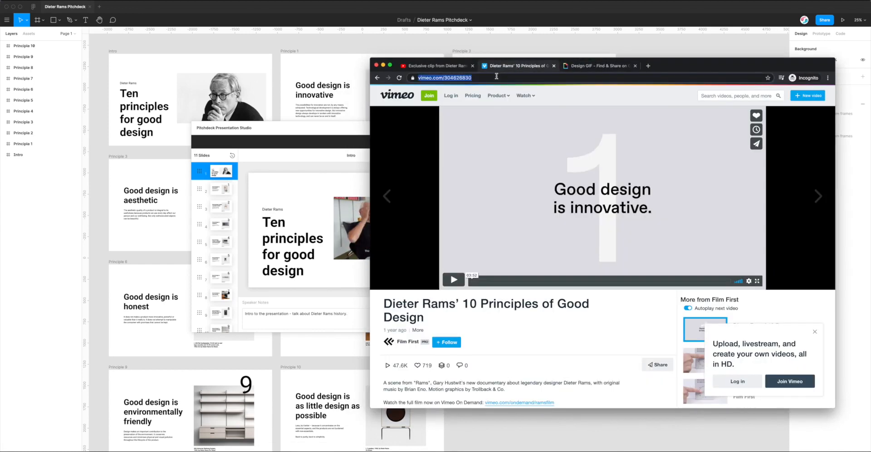
pyautogui.click(486, 77)
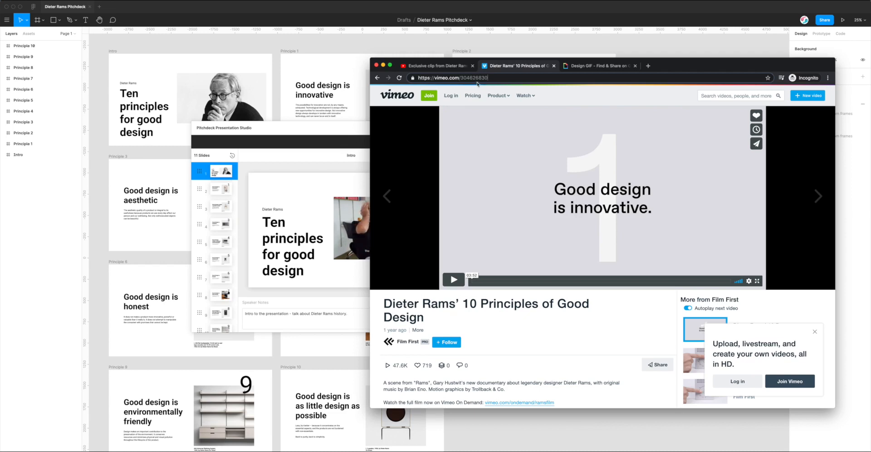
pyautogui.moveTo(499, 77); pyautogui.dragTo(416, 79)
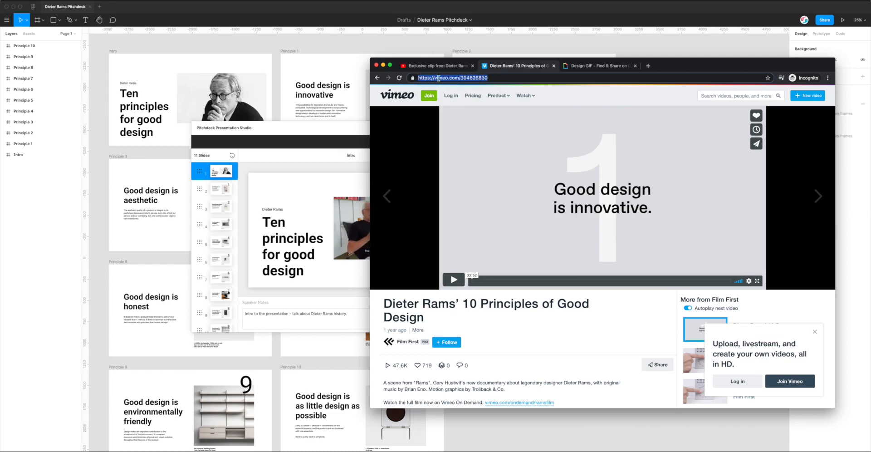
# Step: Examine the Vimeo video's sharing options and embed code, and close them again
pyautogui.click(568, 304)
pyautogui.scroll(-2, 568, 305)
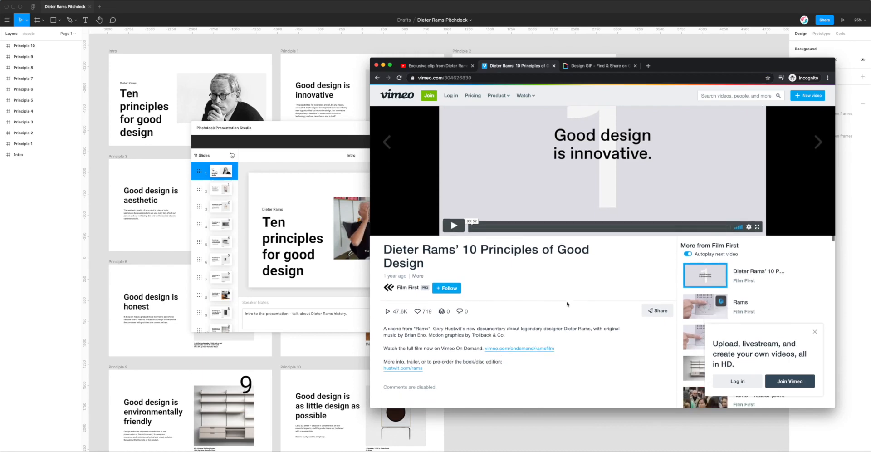
pyautogui.click(658, 311)
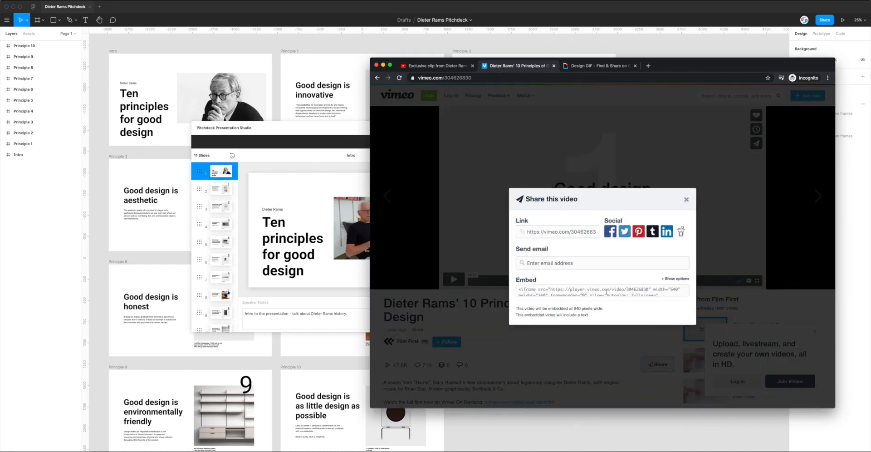
pyautogui.click(558, 277)
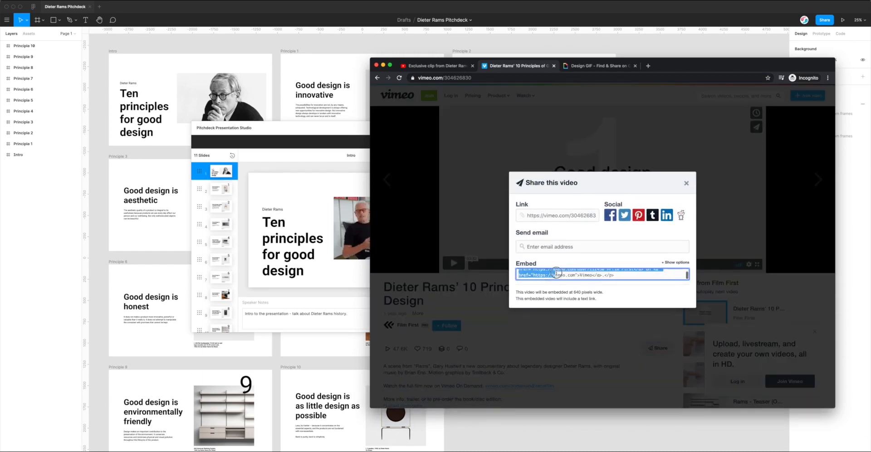
pyautogui.scroll(1, 526, 283)
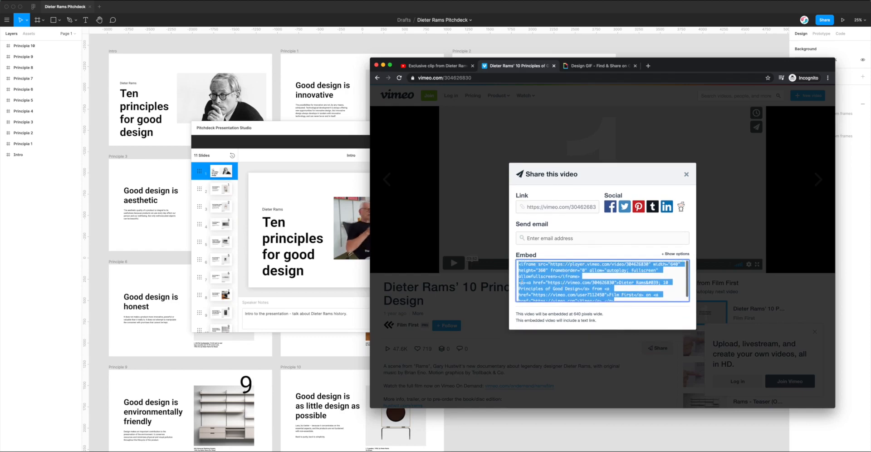
pyautogui.click(493, 278)
pyautogui.click(497, 79)
pyautogui.click(505, 77)
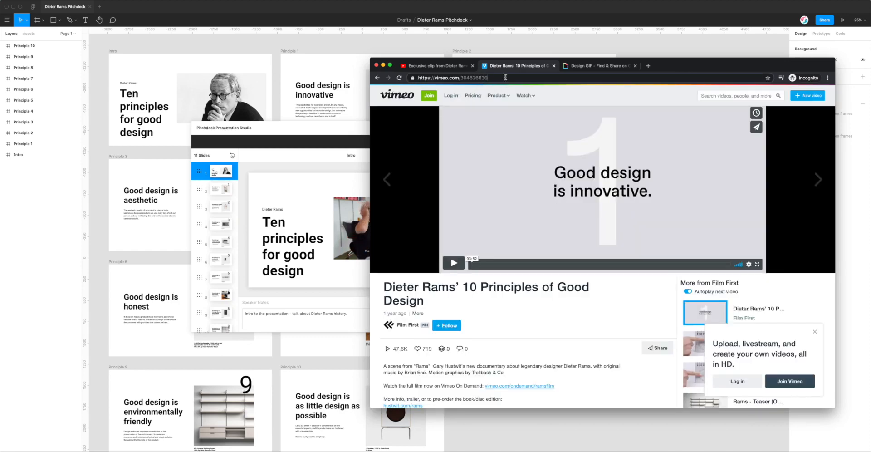
pyautogui.moveTo(458, 75); pyautogui.dragTo(418, 75)
pyautogui.press('super+c')
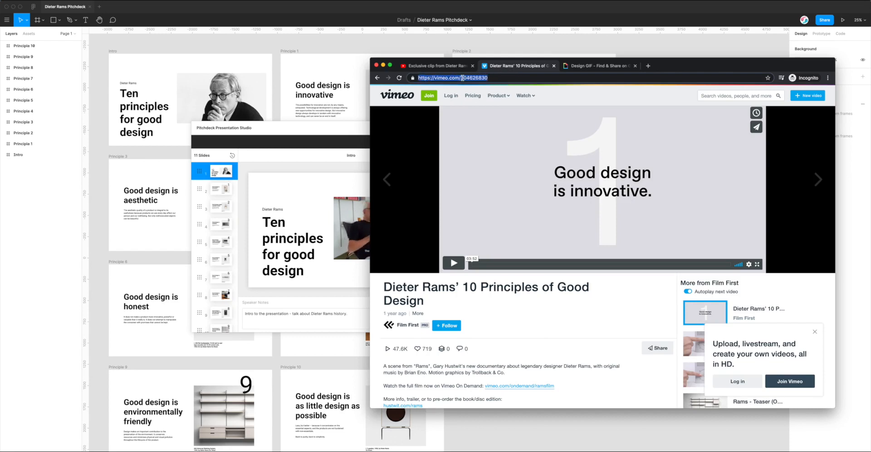
pyautogui.click(351, 130)
pyautogui.click(495, 179)
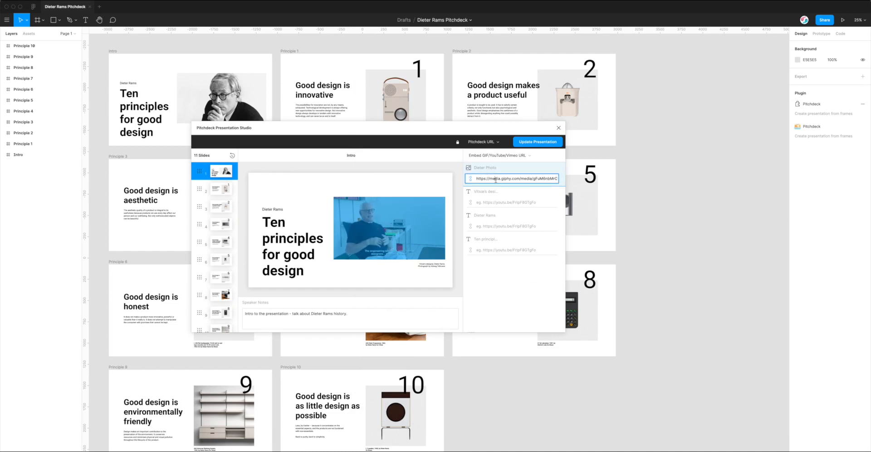
pyautogui.press('super+a')
pyautogui.press('BackSpace')
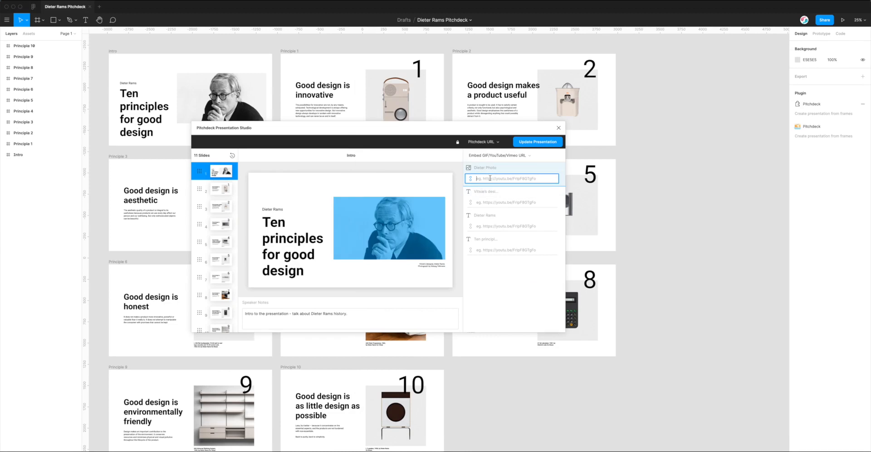
pyautogui.press('super+v')
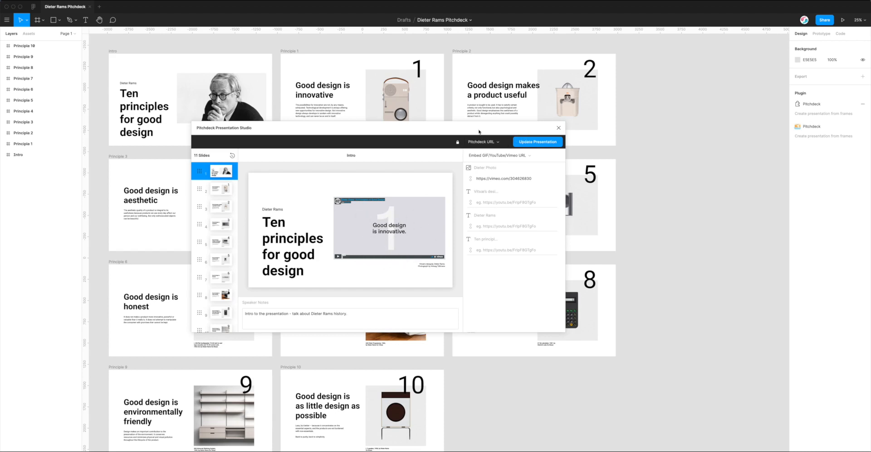
pyautogui.moveTo(474, 125); pyautogui.dragTo(482, 116)
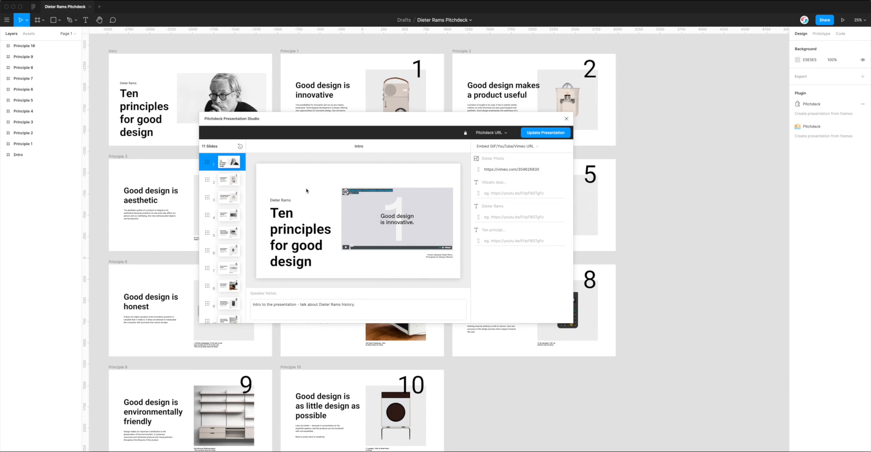
pyautogui.click(361, 310)
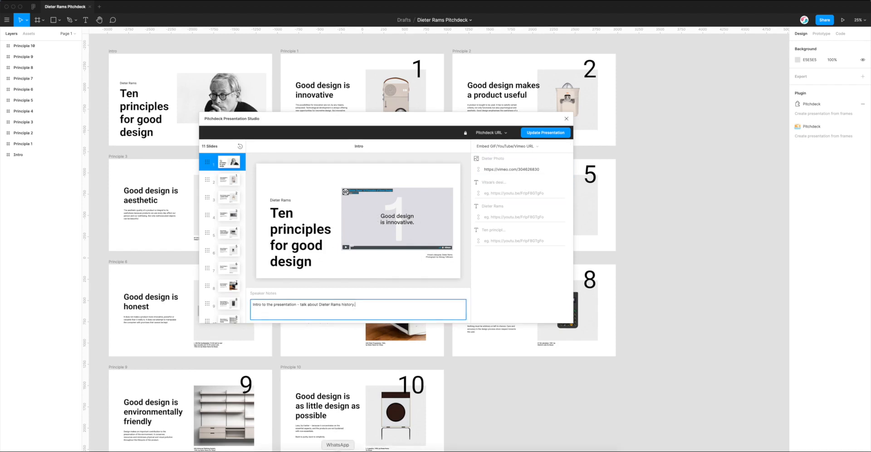
# Step: Switch to Google Chrome, open the YouTube page for the Dieter Rams documentary clip and select its full URL
pyautogui.rightClick(386, 449)
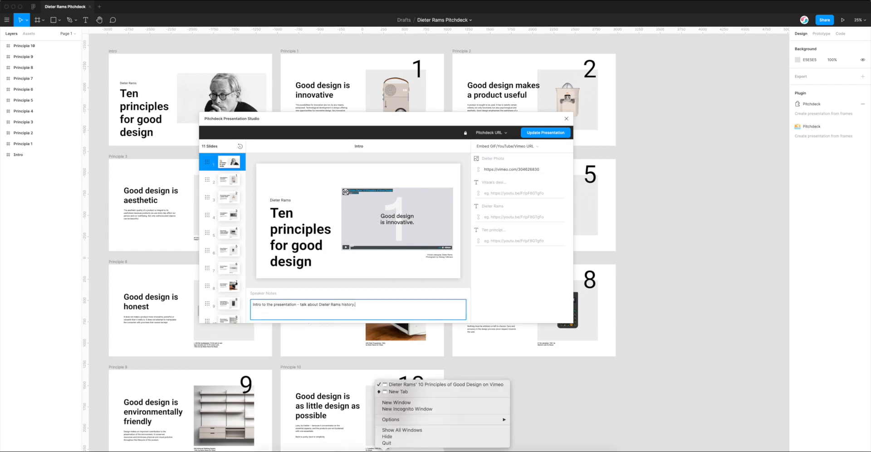
pyautogui.click(420, 384)
pyautogui.click(450, 66)
pyautogui.click(483, 77)
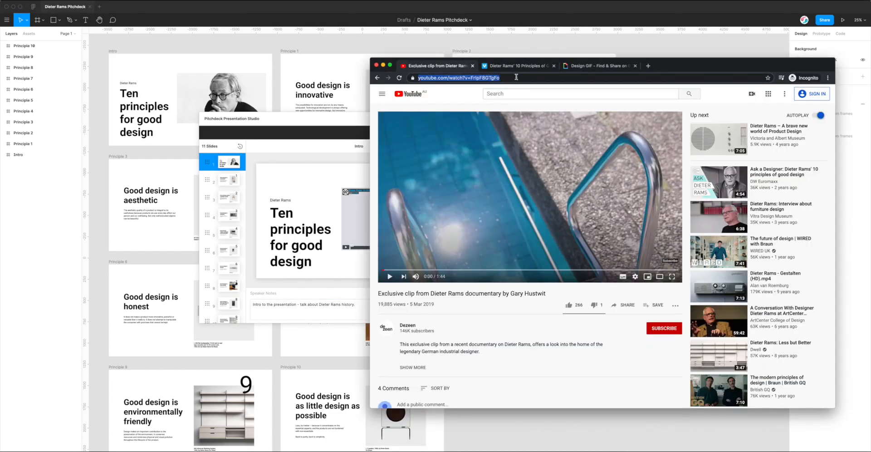
pyautogui.click(512, 78)
pyautogui.moveTo(540, 78); pyautogui.dragTo(394, 79)
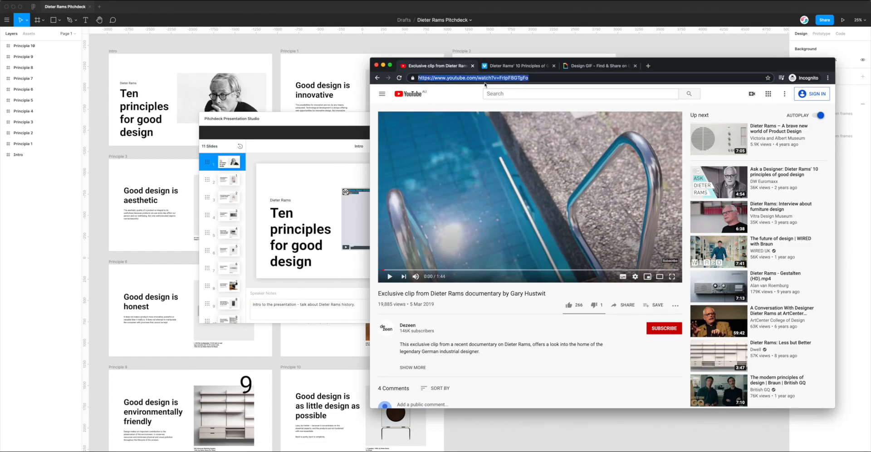
pyautogui.click(538, 78)
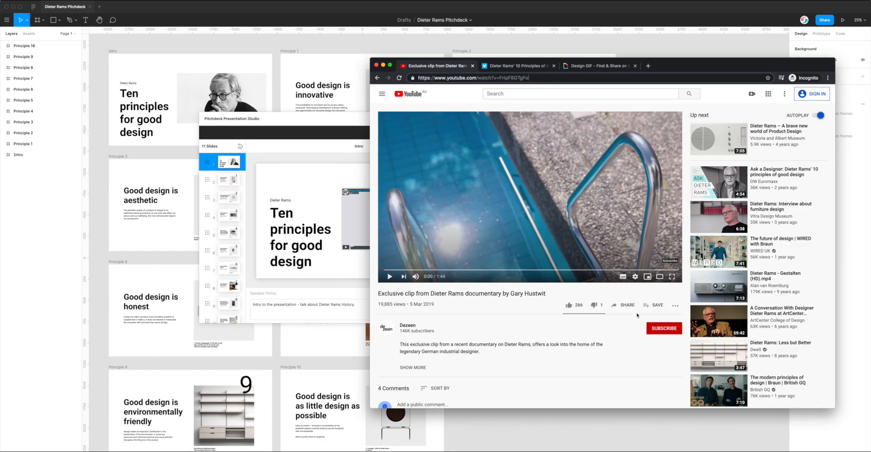
# Step: Examine the YouTube video's sharing options and embed code, and close them again
pyautogui.click(624, 305)
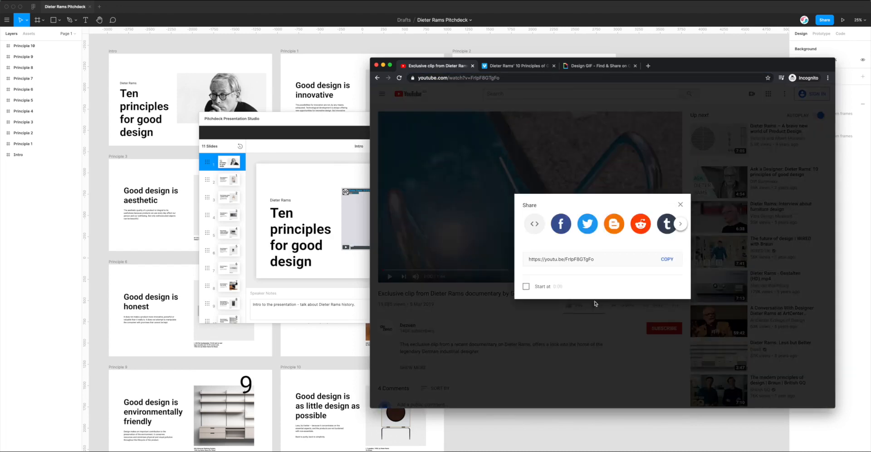
pyautogui.click(535, 223)
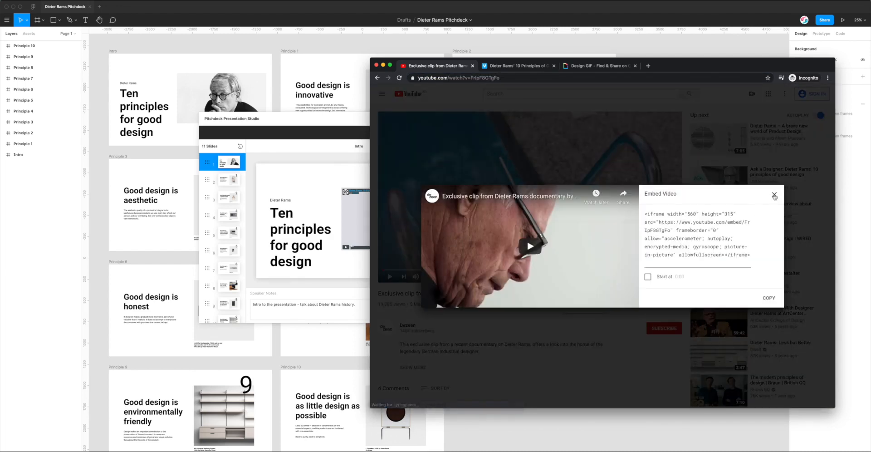
pyautogui.click(775, 195)
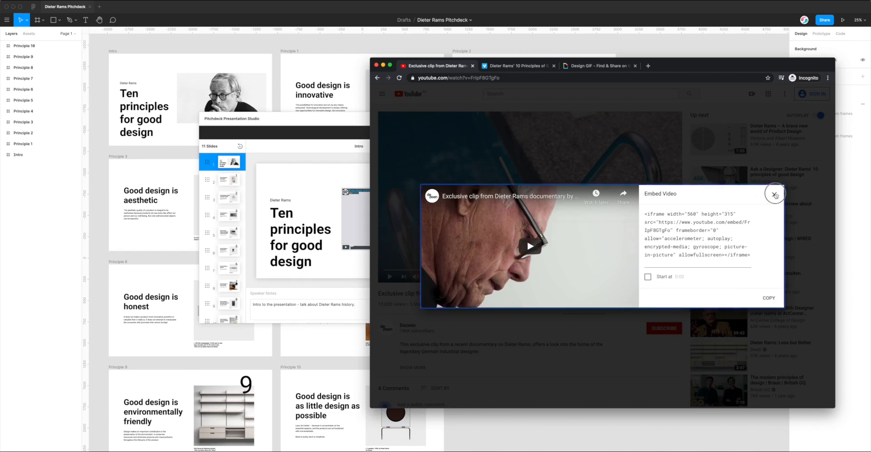
pyautogui.click(511, 78)
pyautogui.press('super+c')
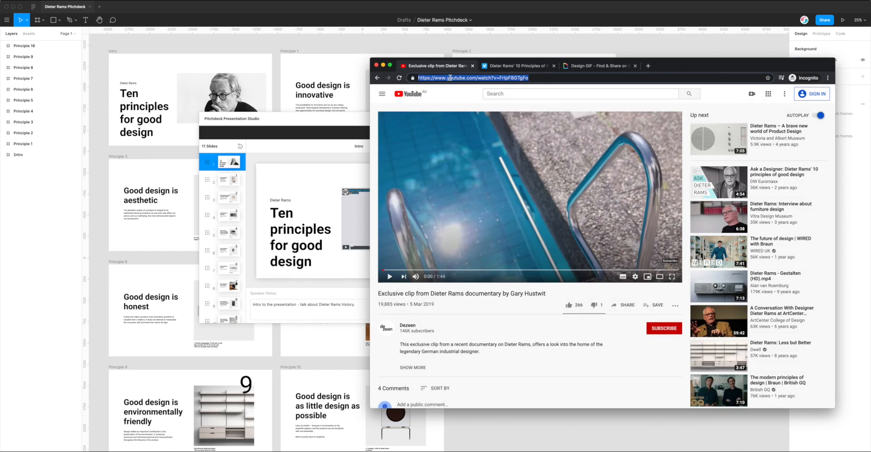
pyautogui.click(344, 160)
pyautogui.click(532, 169)
pyautogui.moveTo(544, 169); pyautogui.dragTo(465, 171)
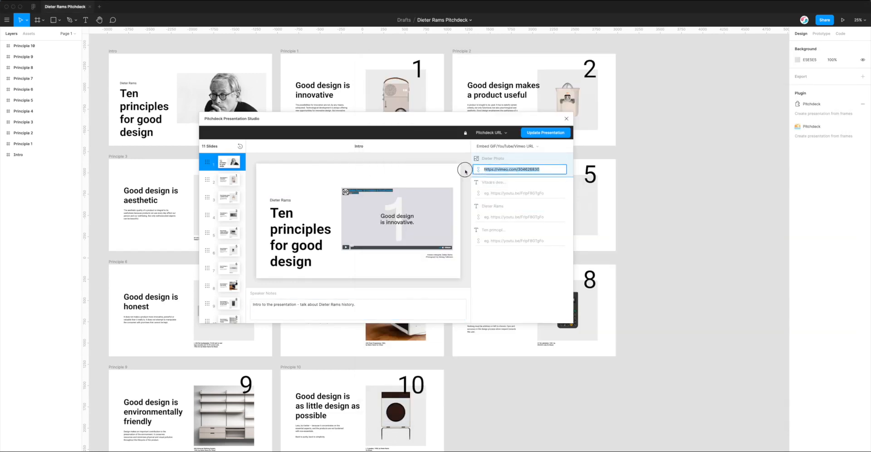
pyautogui.press('BackSpace')
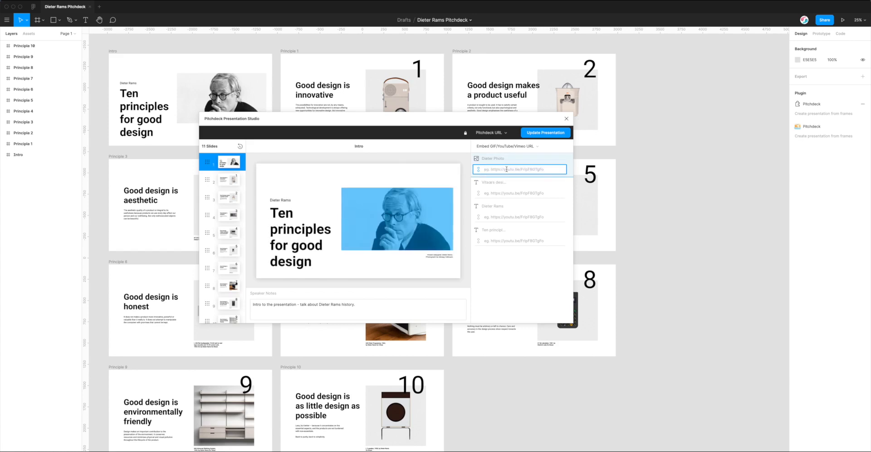
pyautogui.press('super+v')
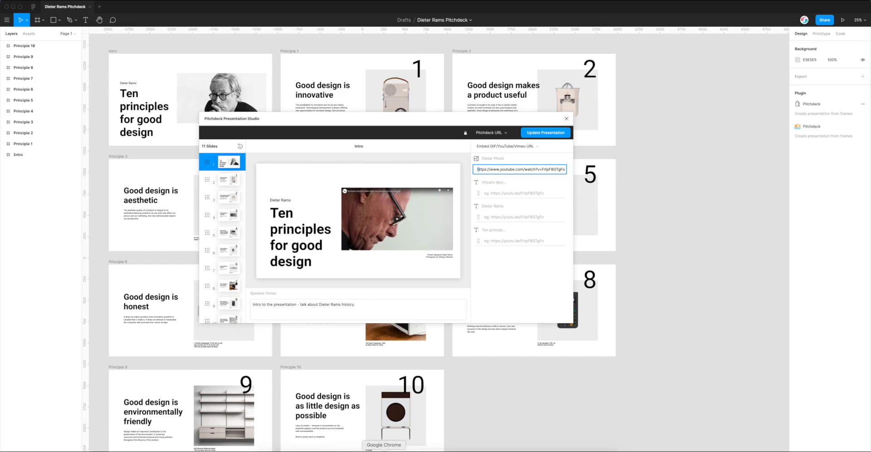
pyautogui.rightClick(384, 450)
pyautogui.click(454, 384)
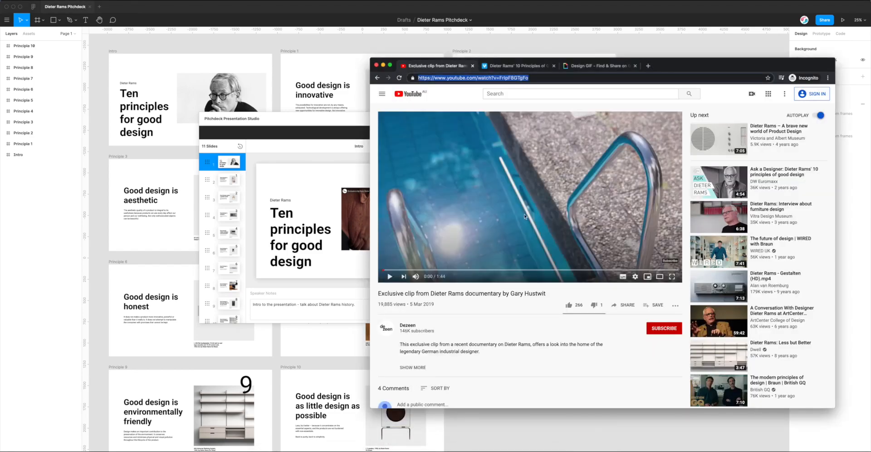
pyautogui.click(626, 307)
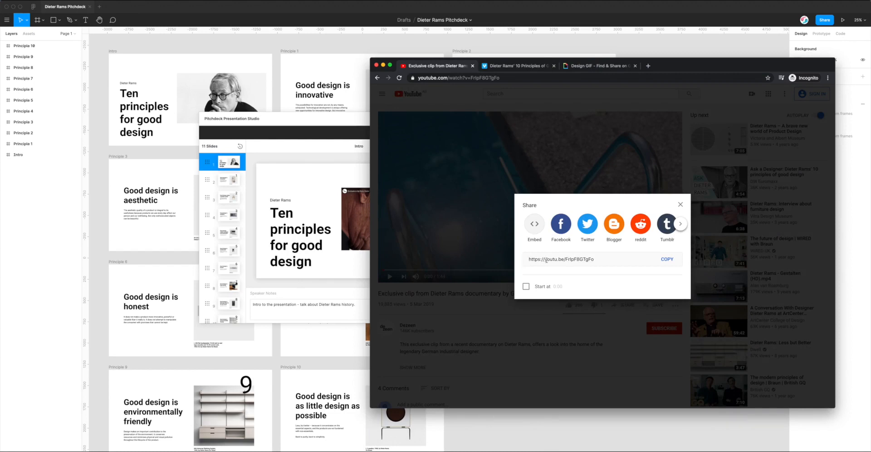
pyautogui.click(665, 259)
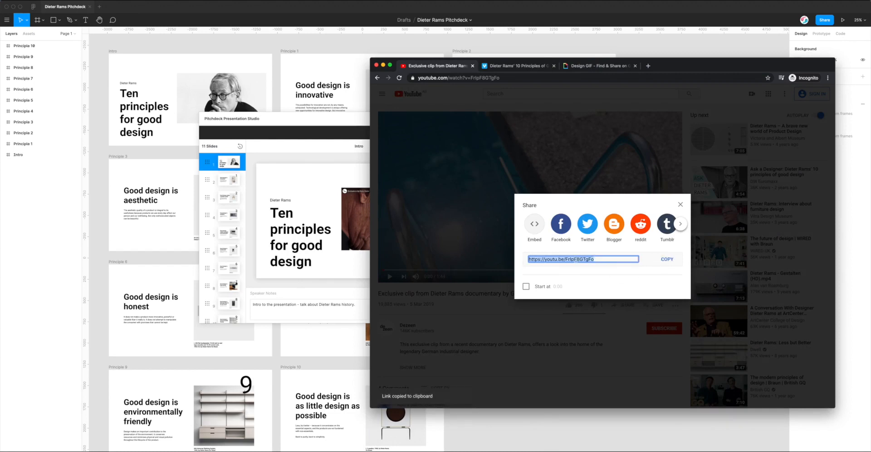
pyautogui.press('super+Tab')
pyautogui.click(515, 170)
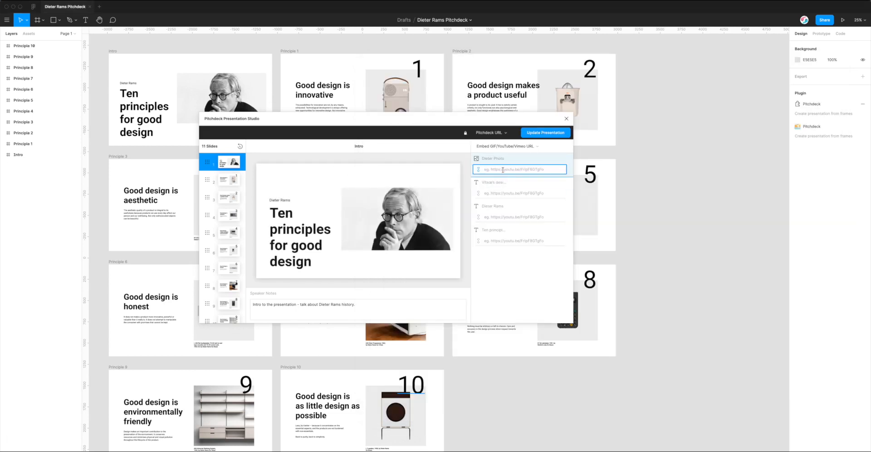
pyautogui.press('super+v')
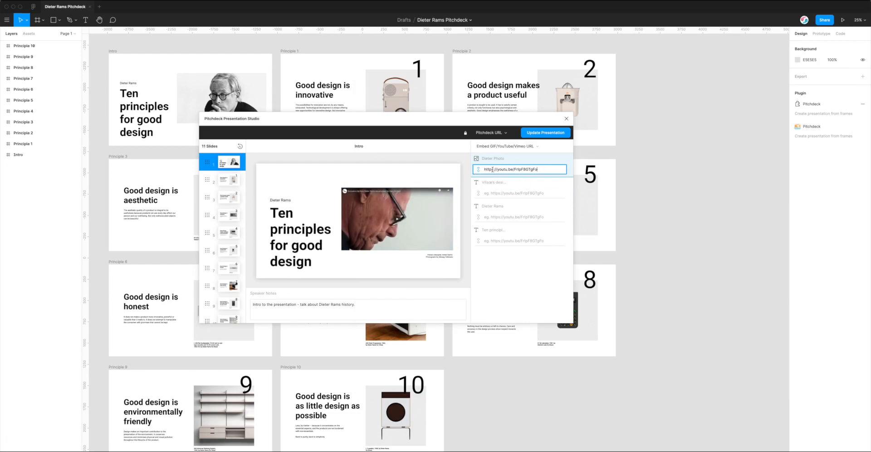
pyautogui.moveTo(484, 170)
pyautogui.mouseDown()
pyautogui.moveTo(544, 169)
pyautogui.moveTo(479, 167)
pyautogui.mouseUp()
pyautogui.click(511, 171)
pyautogui.moveTo(542, 170); pyautogui.dragTo(481, 169)
pyautogui.click(485, 169)
pyautogui.click(541, 169)
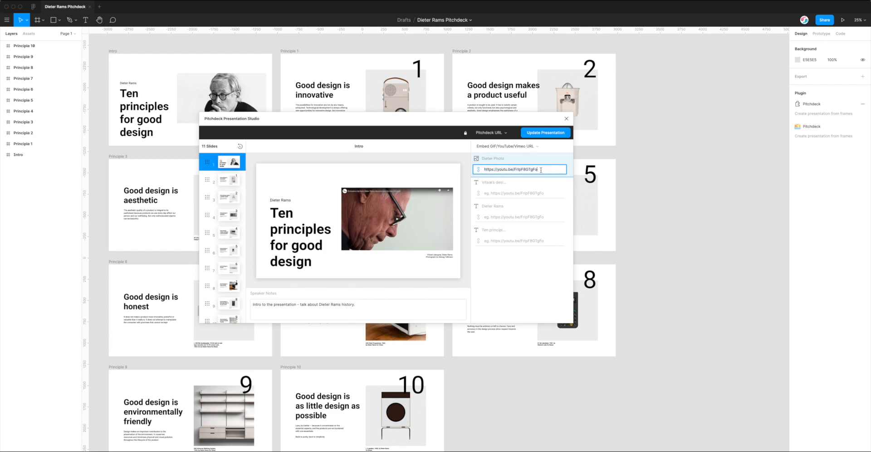
pyautogui.moveTo(539, 169); pyautogui.dragTo(475, 171)
pyautogui.click(552, 170)
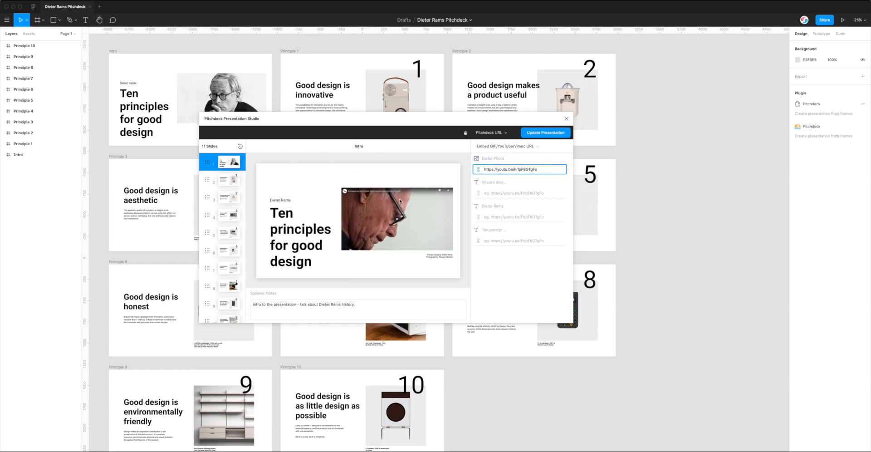
# Step: Move the Pitchdeck plugin window slightly upward and open the Principle 1 slide
pyautogui.moveTo(408, 125); pyautogui.dragTo(411, 117)
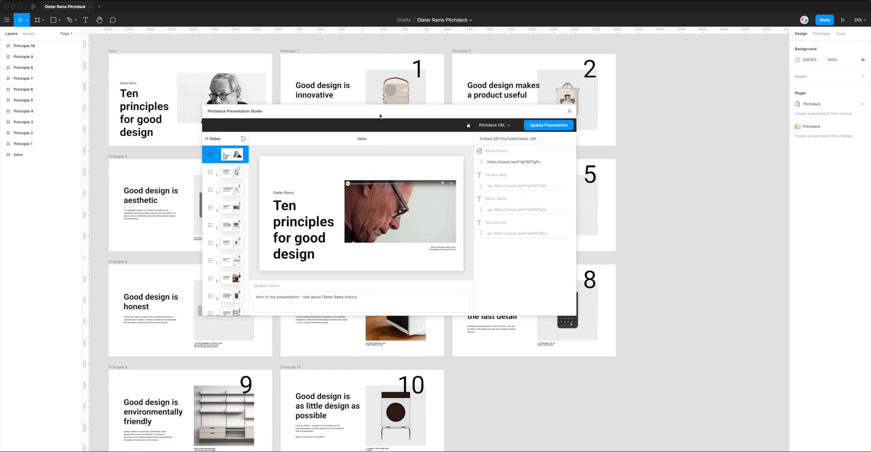
pyautogui.moveTo(380, 117); pyautogui.dragTo(374, 116)
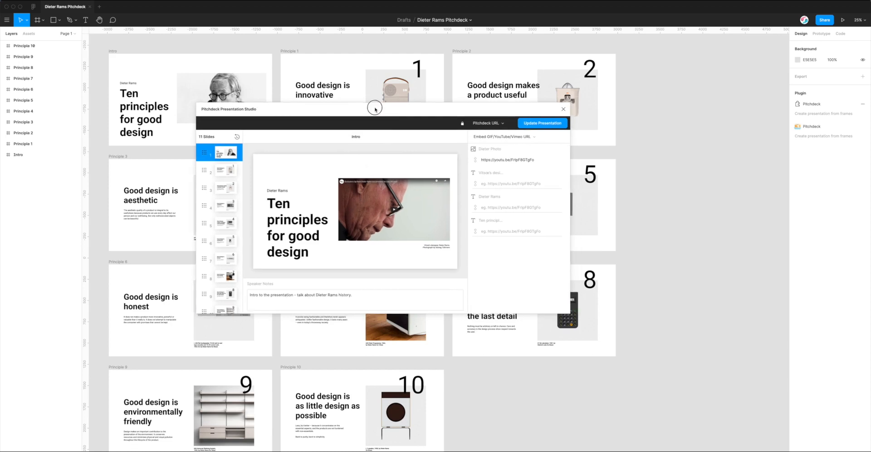
pyautogui.click(224, 168)
pyautogui.moveTo(375, 128); pyautogui.dragTo(364, 126)
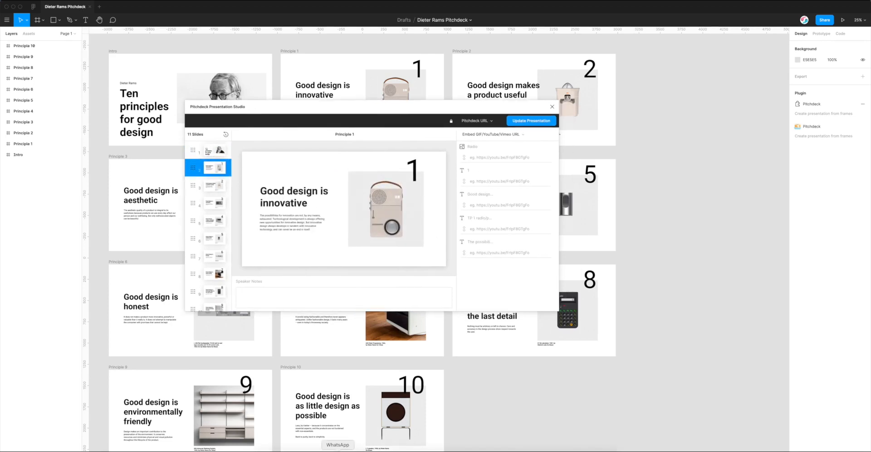
pyautogui.rightClick(386, 451)
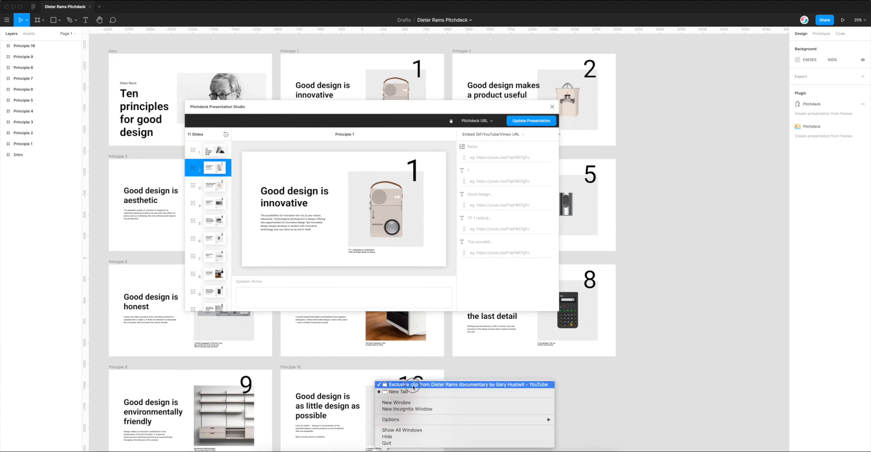
pyautogui.click(412, 385)
pyautogui.click(599, 65)
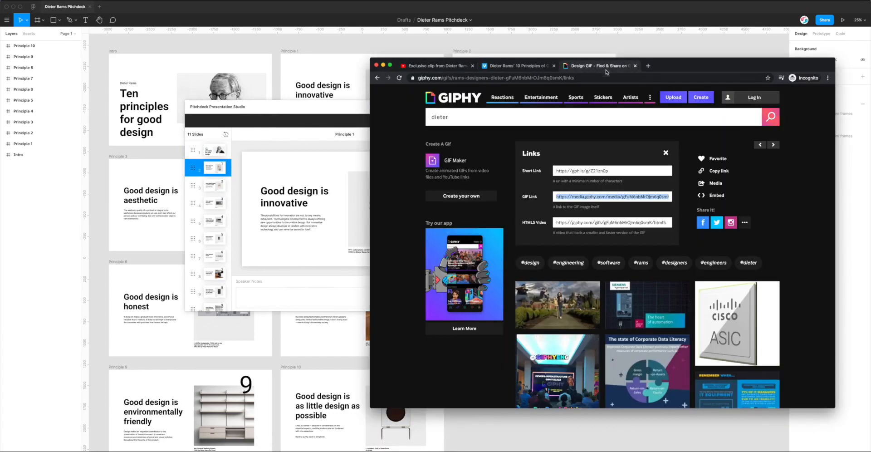
pyautogui.click(644, 195)
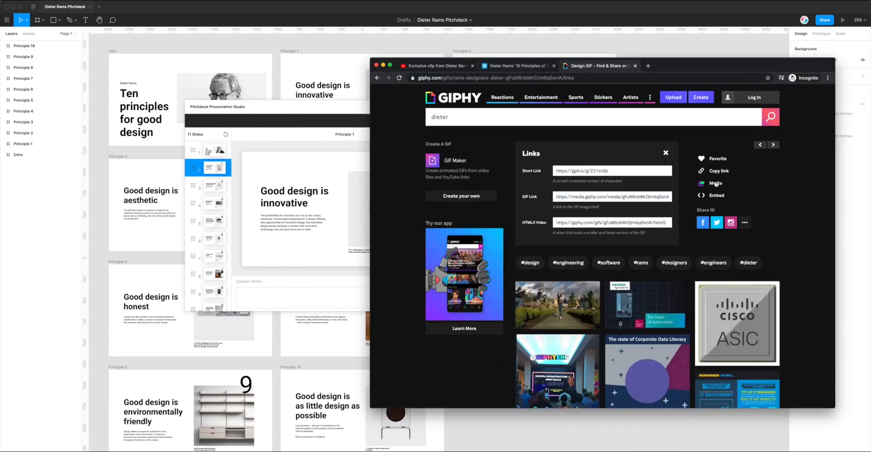
pyautogui.click(306, 184)
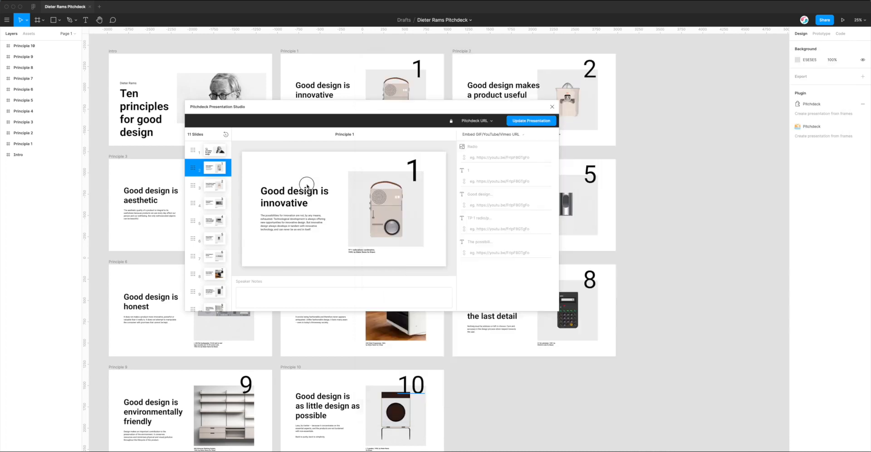
pyautogui.click(500, 158)
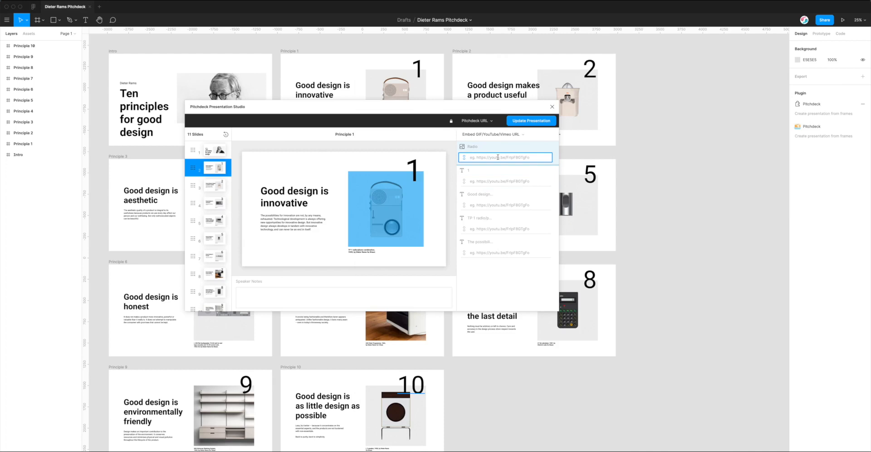
pyautogui.write('https://media.giphy.com/media/gFuM6nbMrOJm6q0smK/giphy.gif')
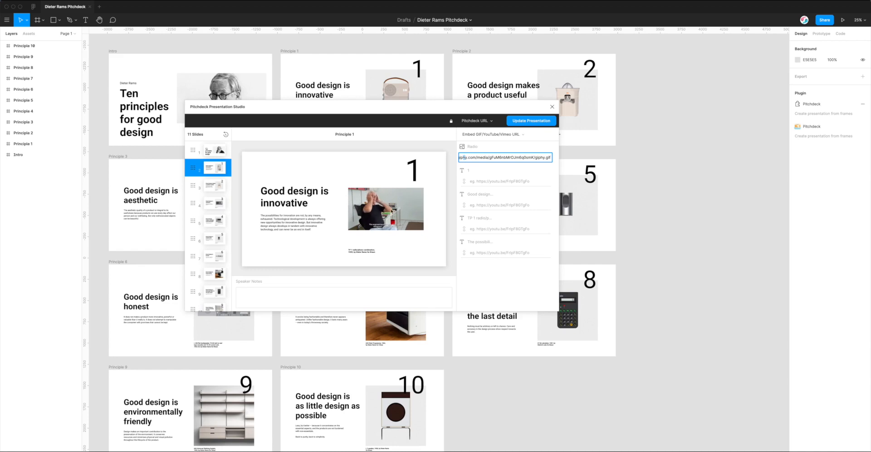
# Step: Reposition the Pitchdeck window to compare the embedded GIF with the original radio image in the Principle 1 frame
pyautogui.moveTo(399, 111); pyautogui.dragTo(501, 158)
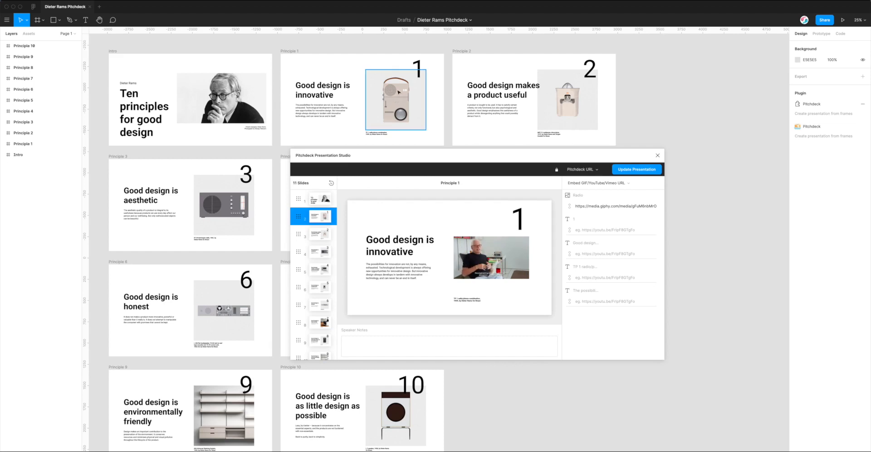
pyautogui.scroll(-2, 394, 101)
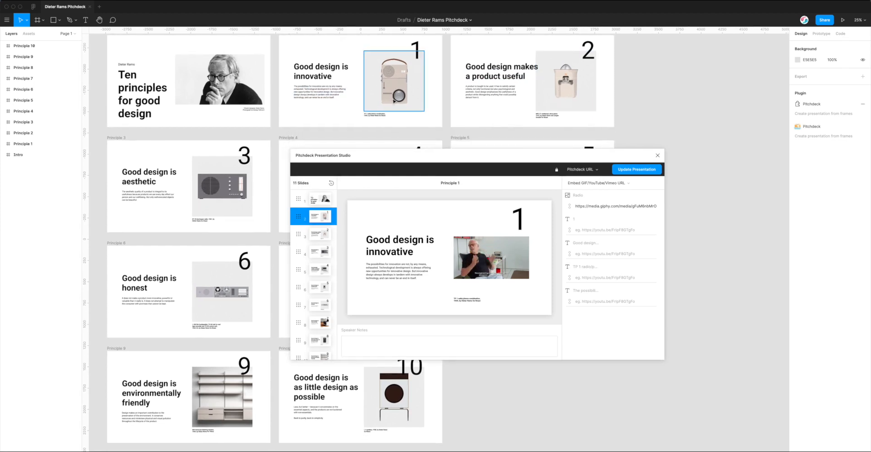
pyautogui.moveTo(440, 160); pyautogui.dragTo(429, 147)
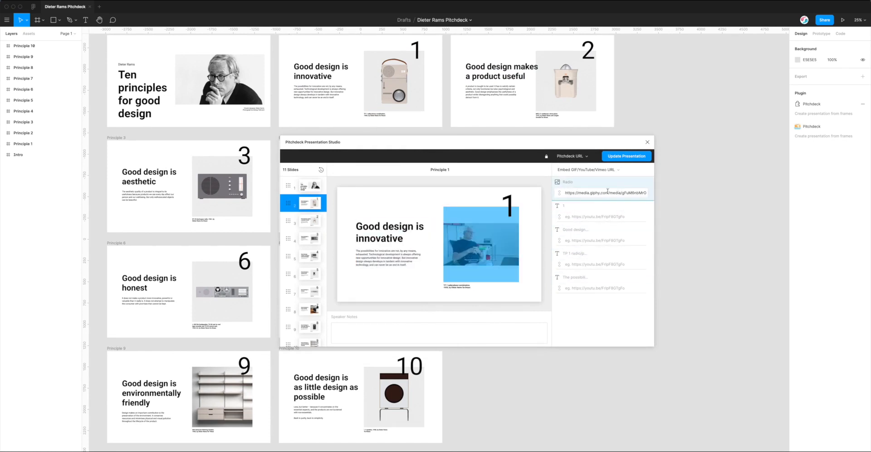
pyautogui.moveTo(569, 140); pyautogui.dragTo(577, 134)
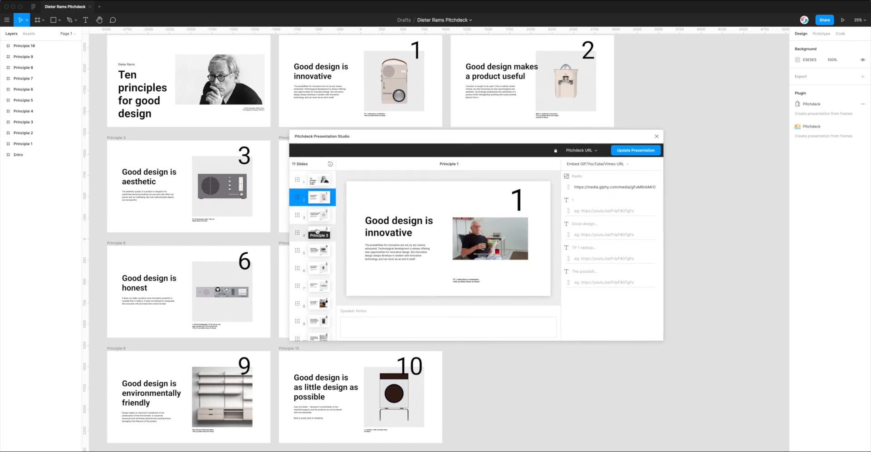
pyautogui.click(319, 214)
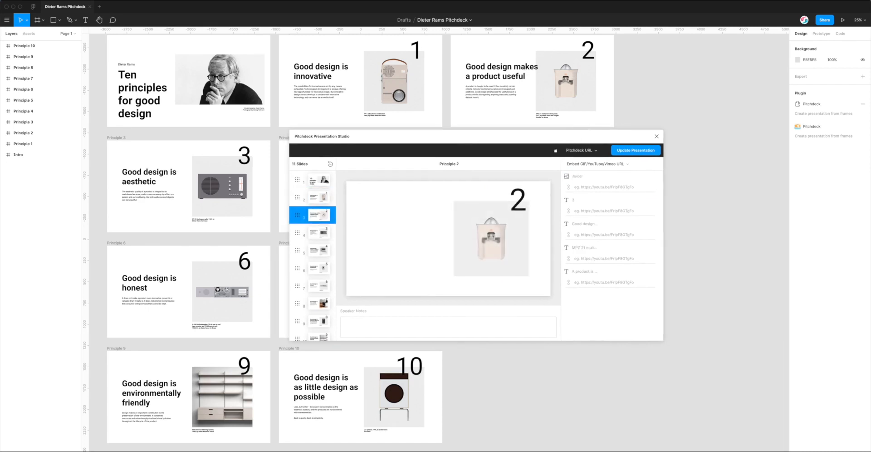
pyautogui.rightClick(384, 451)
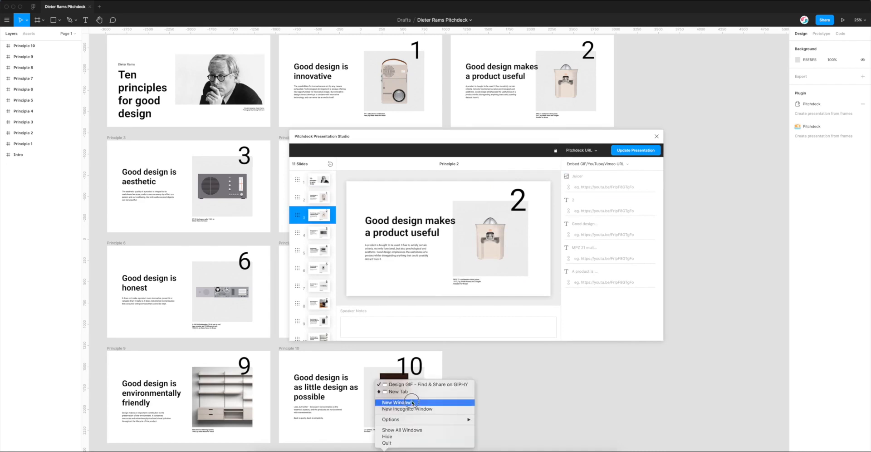
pyautogui.click(412, 387)
pyautogui.click(517, 66)
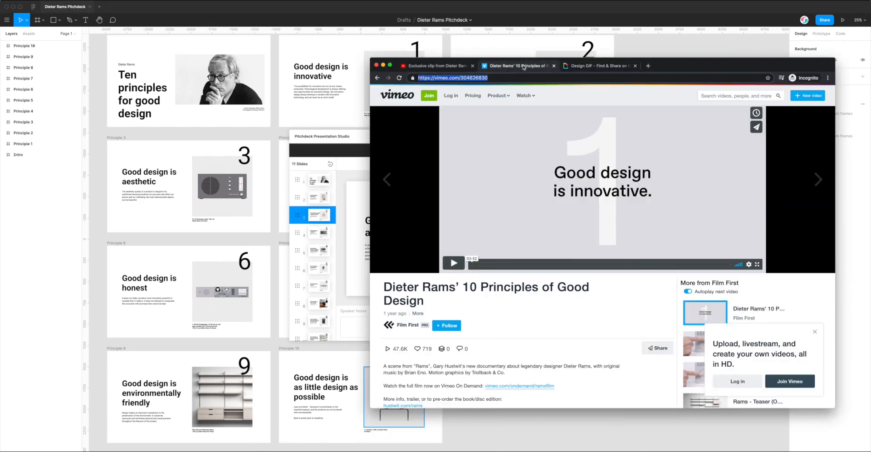
pyautogui.click(543, 76)
pyautogui.press('super+a')
pyautogui.press('super+c')
pyautogui.click(383, 67)
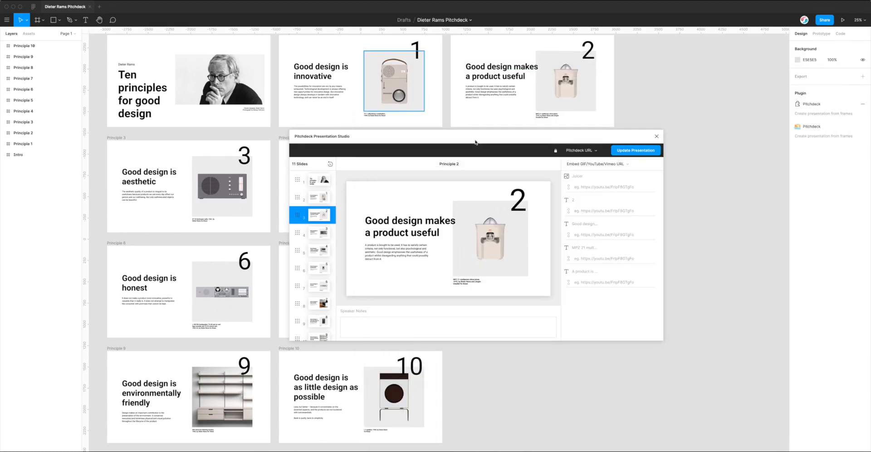
pyautogui.click(591, 187)
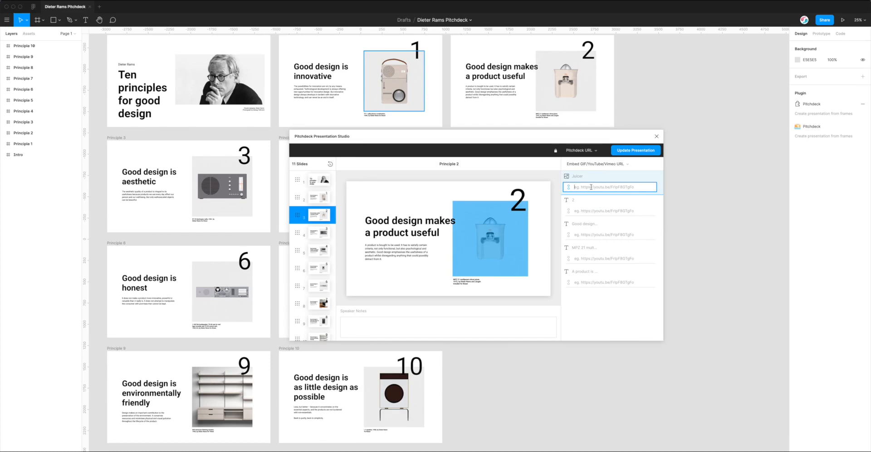
pyautogui.press('super+v')
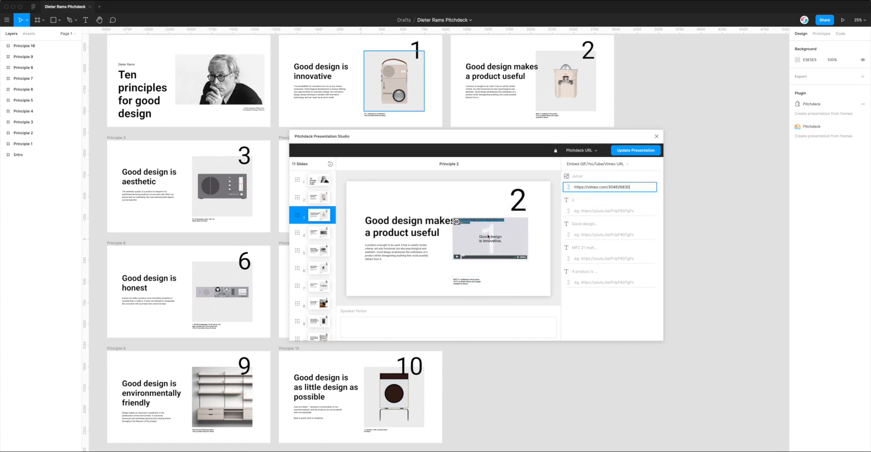
pyautogui.press('super+a')
pyautogui.press('super+c')
pyautogui.press('BackSpace')
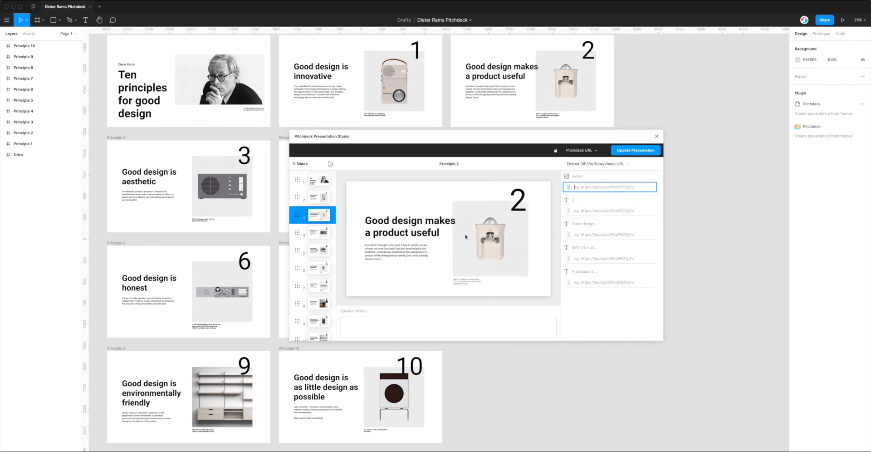
pyautogui.click(312, 234)
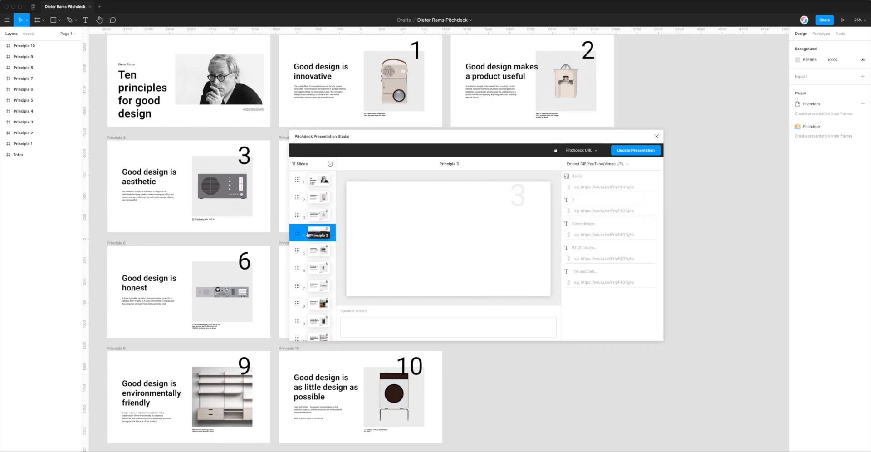
pyautogui.click(323, 245)
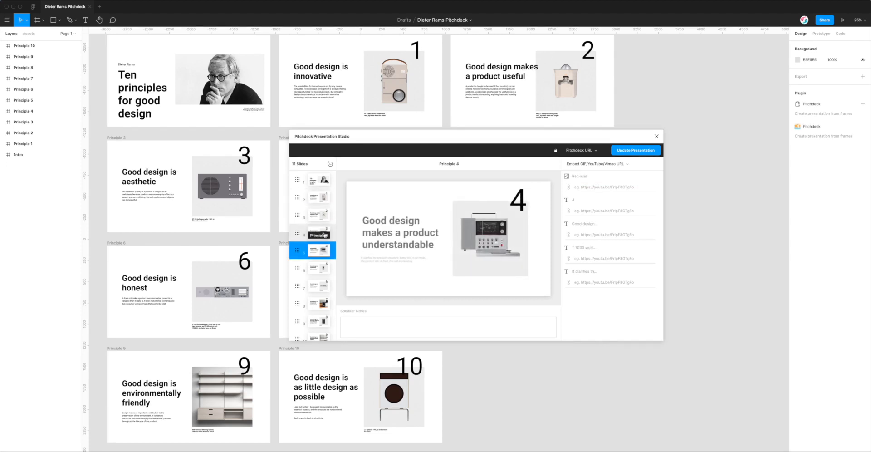
pyautogui.click(320, 234)
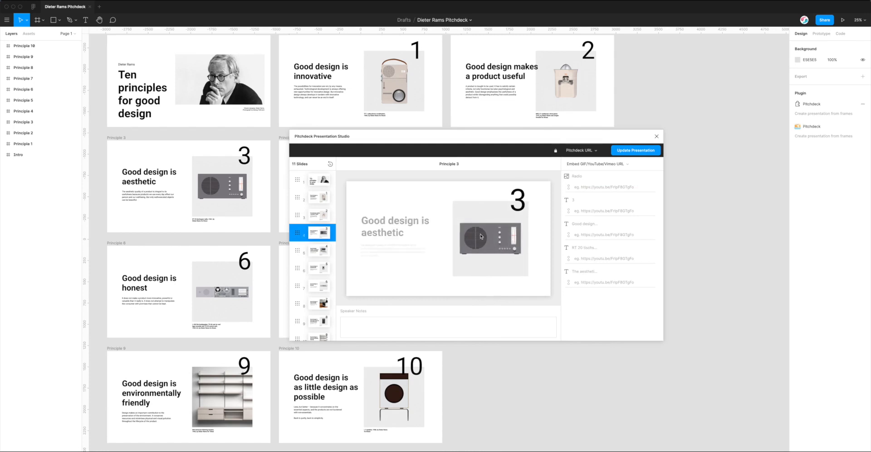
pyautogui.click(600, 186)
pyautogui.press('super+v')
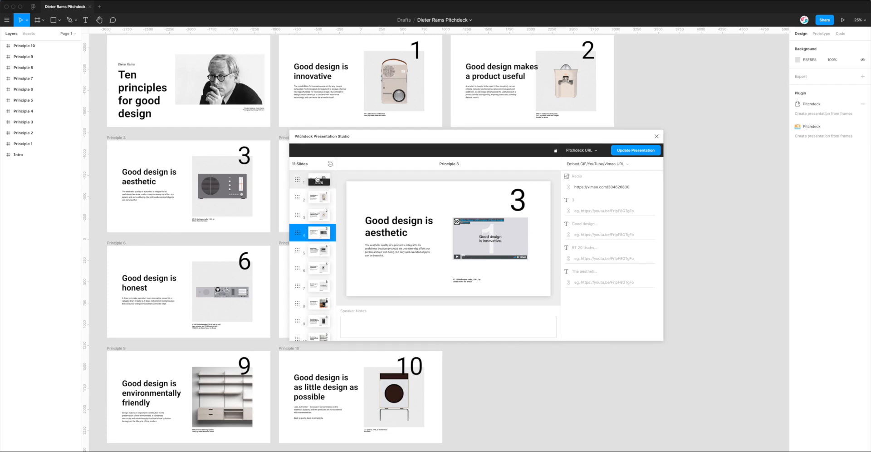
# Step: Return to the Intro slide to review its embedded YouTube video and speaker notes, nudging the plugin window slightly
pyautogui.click(316, 179)
pyautogui.press('Down')
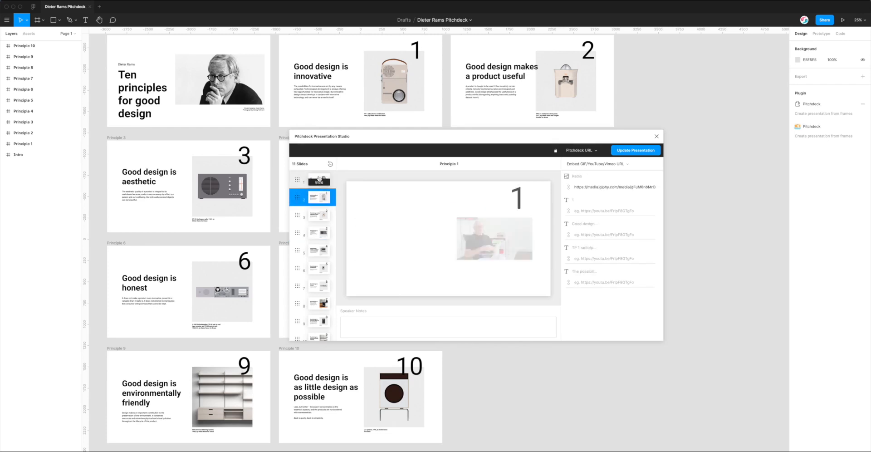
pyautogui.click(319, 179)
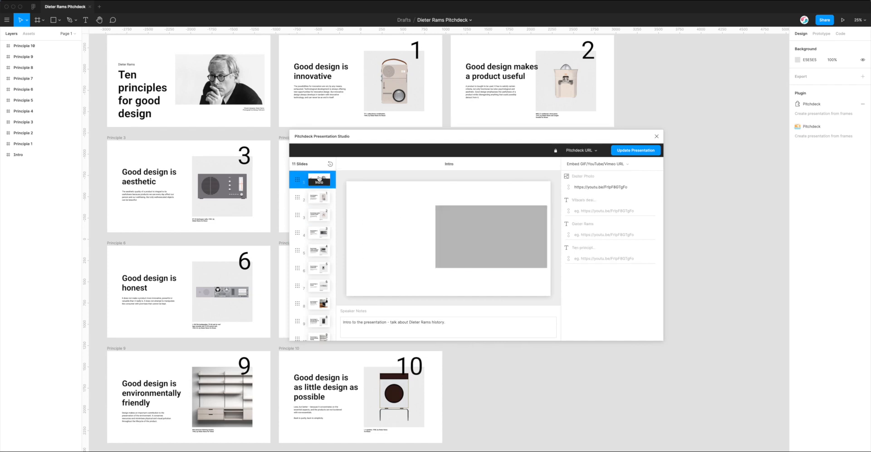
pyautogui.moveTo(540, 138)
pyautogui.mouseDown()
pyautogui.moveTo(536, 146)
pyautogui.moveTo(540, 139)
pyautogui.mouseUp()
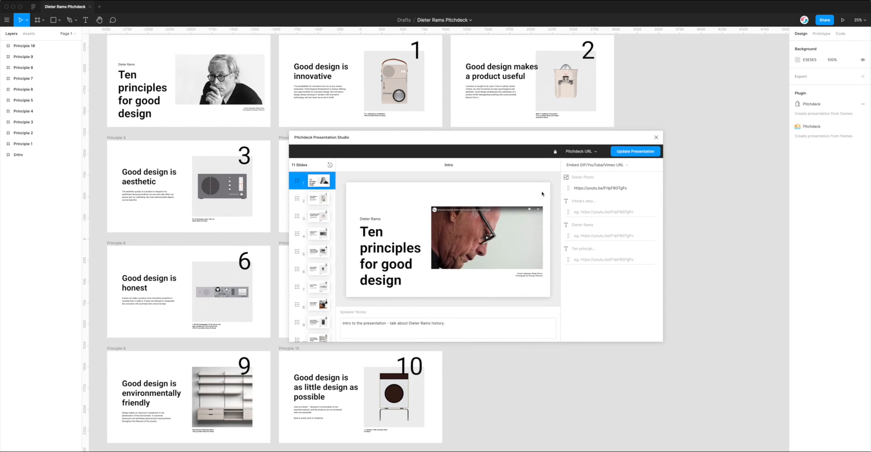
# Step: Keep Pitchdeck URL as the export format and update the presentation
pyautogui.click(581, 153)
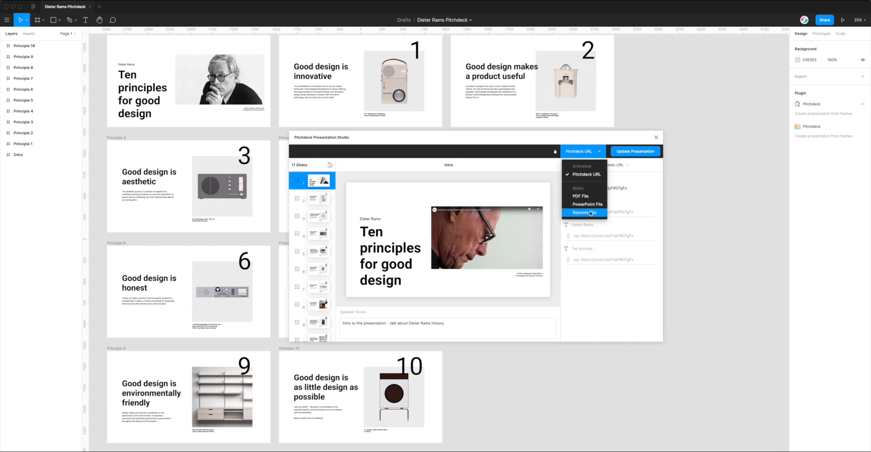
pyautogui.click(583, 175)
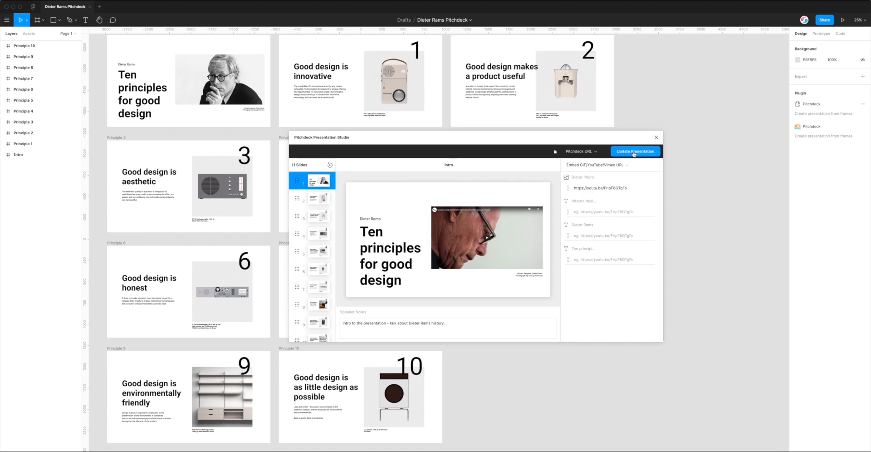
pyautogui.moveTo(626, 137); pyautogui.dragTo(622, 140)
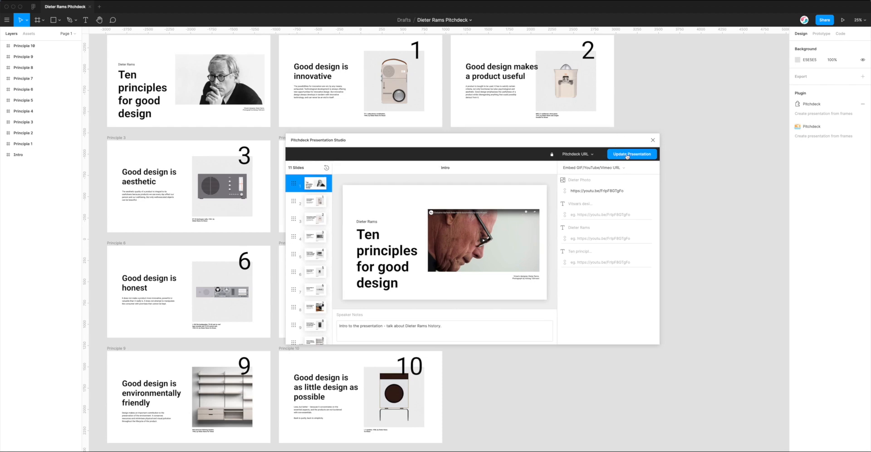
pyautogui.click(627, 155)
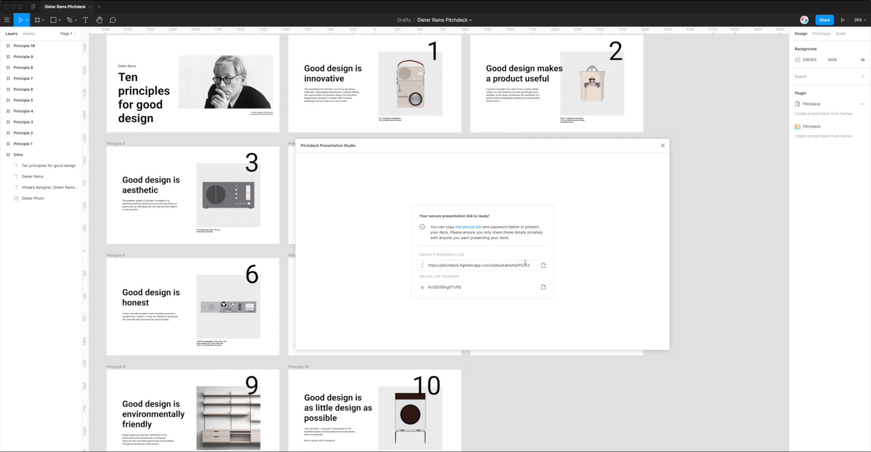
# Step: Copy the secure presentation link and open it in a new tab of the Chrome incognito window
pyautogui.click(544, 265)
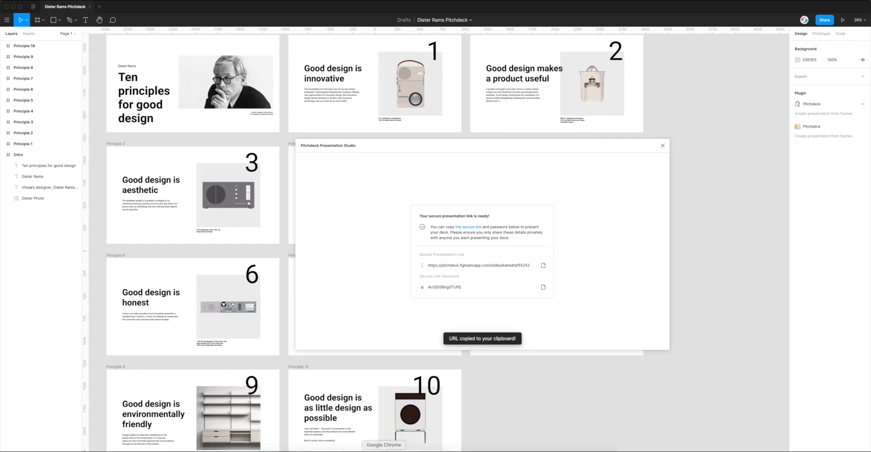
pyautogui.rightClick(384, 450)
pyautogui.click(399, 383)
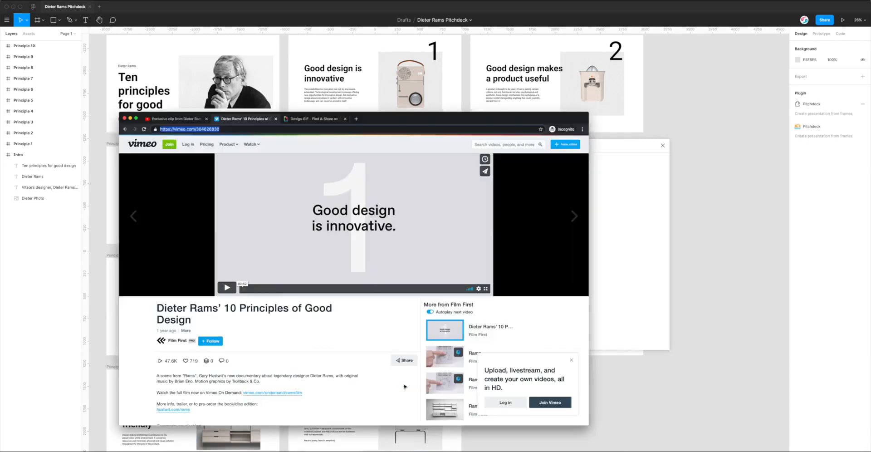
pyautogui.hotkey('ctrl', 't')
pyautogui.hotkey('ctrl', 'v')
pyautogui.press('Return')
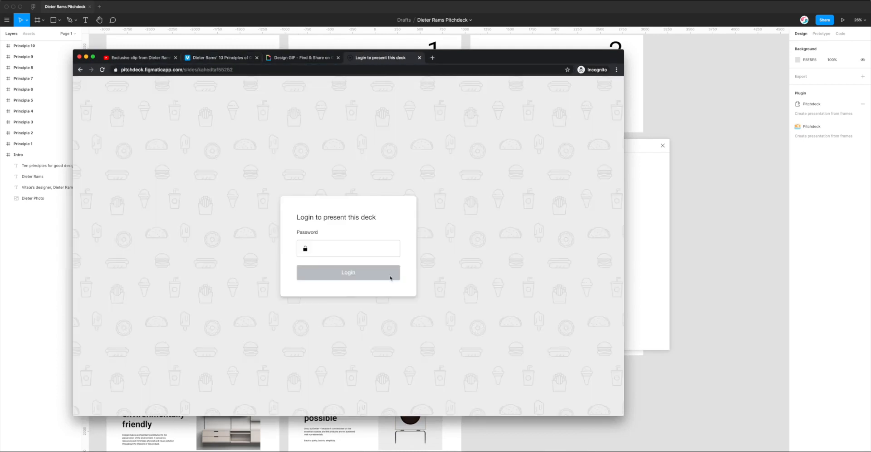
# Step: Copy the secure link password from the Pitchdeck plugin in Figma and log in to the deck in Chrome with it
pyautogui.moveTo(465, 59); pyautogui.dragTo(436, 58)
pyautogui.click(603, 173)
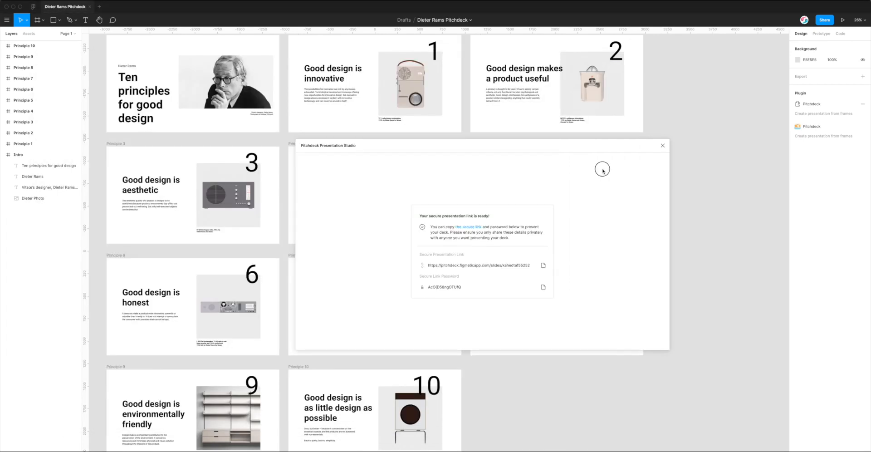
pyautogui.click(544, 287)
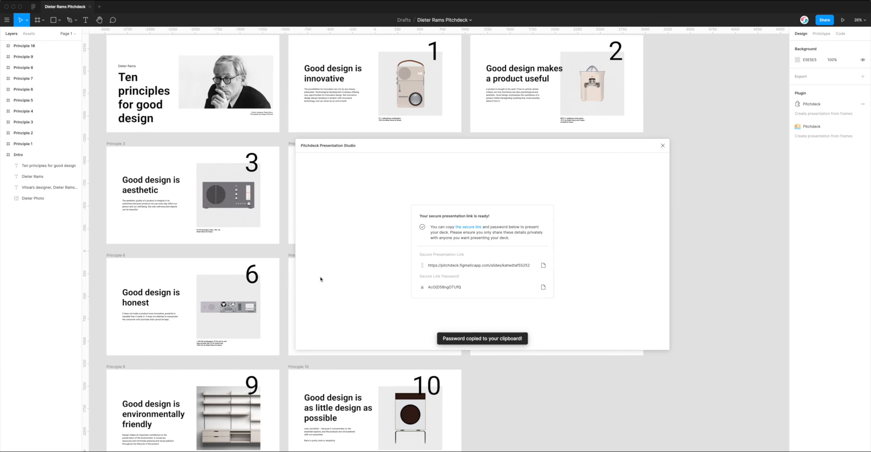
pyautogui.rightClick(384, 451)
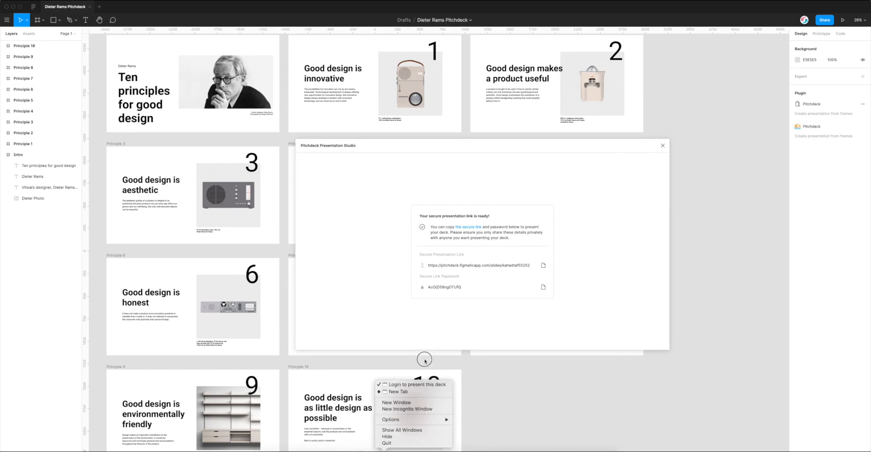
pyautogui.click(421, 383)
pyautogui.click(306, 247)
pyautogui.press('super+v')
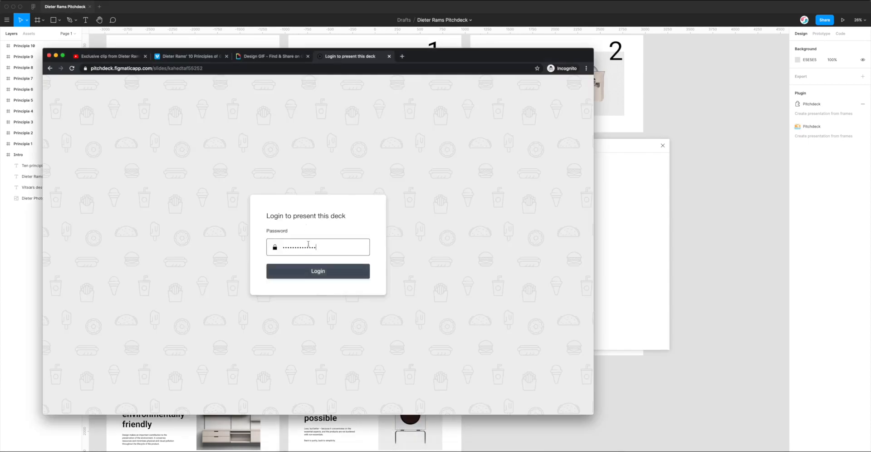
pyautogui.click(321, 274)
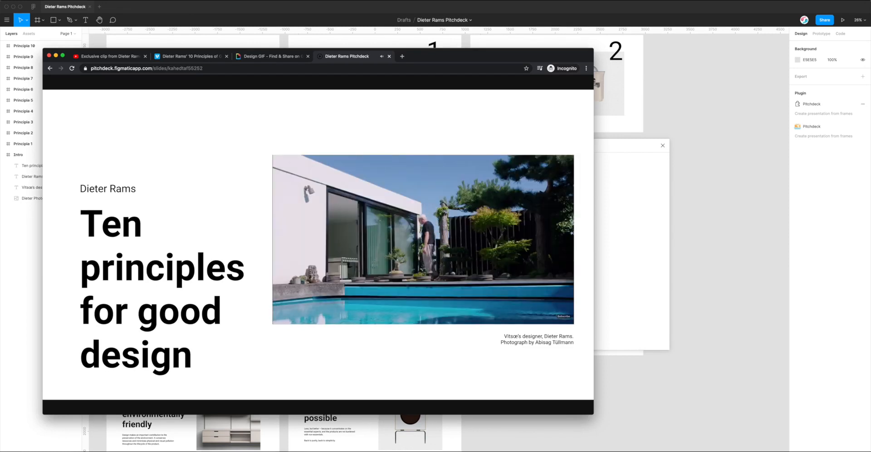
# Step: Pause and resume the embedded YouTube video on the deck's intro slide
pyautogui.moveTo(263, 257)
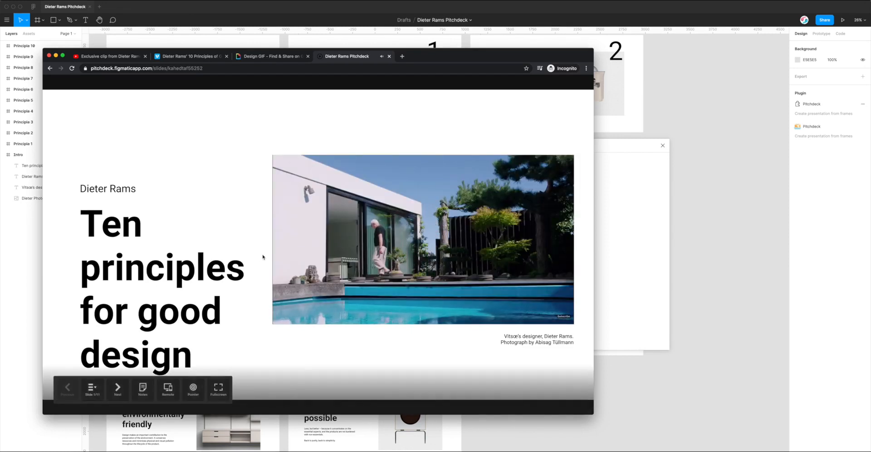
pyautogui.moveTo(319, 292)
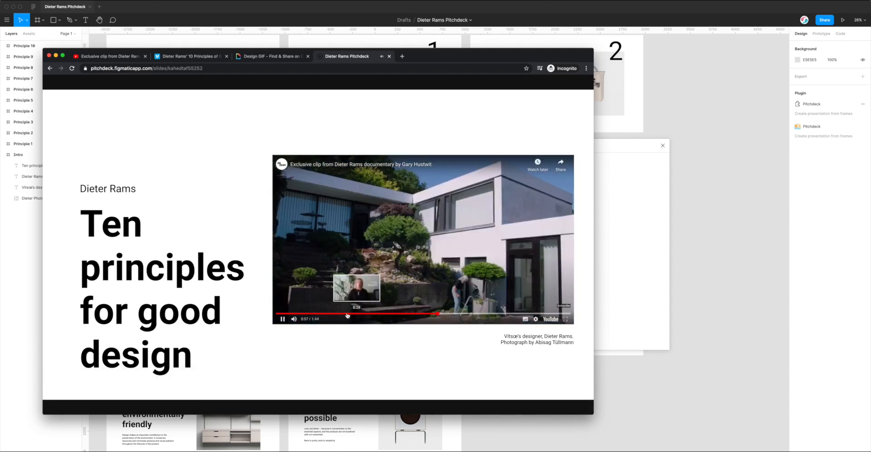
pyautogui.click(282, 318)
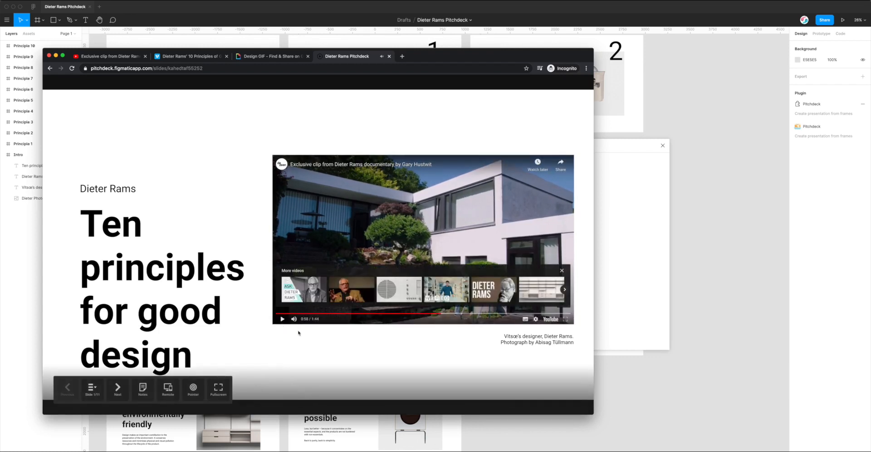
pyautogui.click(283, 319)
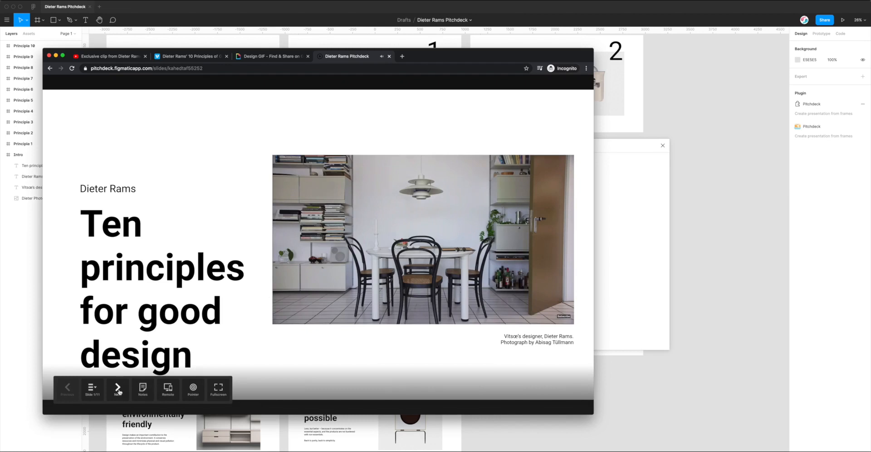
# Step: Step back and forth between the Intro, Principle 1 and Principle 2 slides to examine the animations and embedded media
pyautogui.click(118, 388)
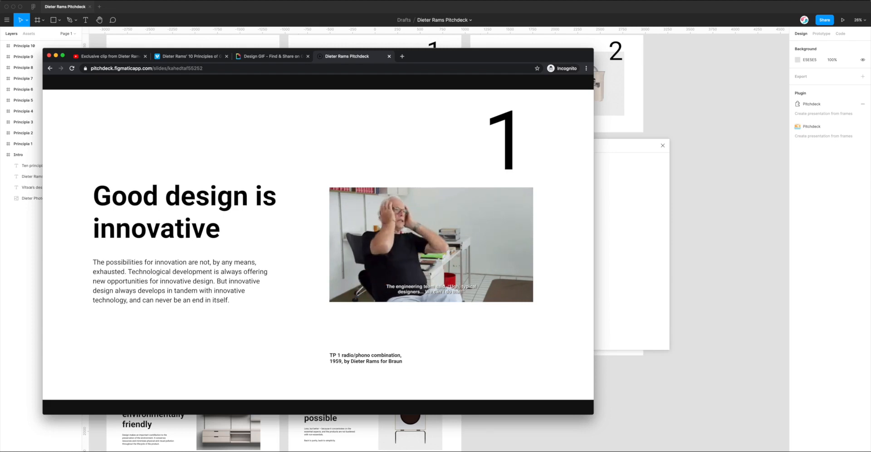
pyautogui.press('Right')
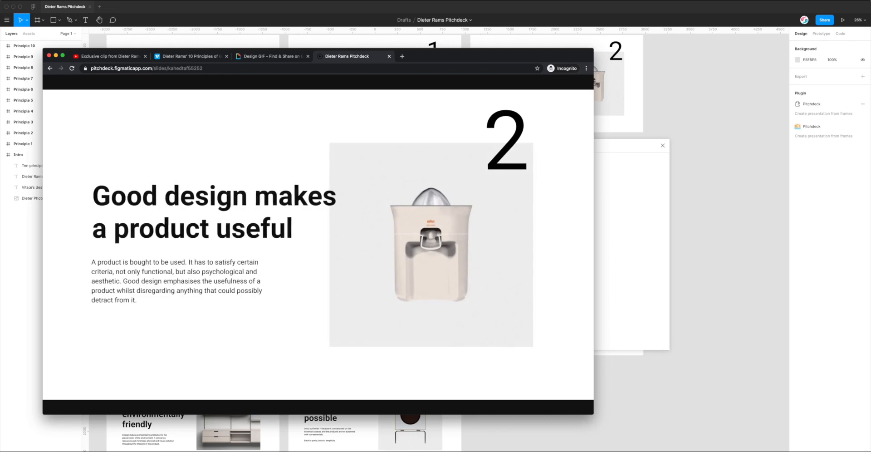
pyautogui.press('Left')
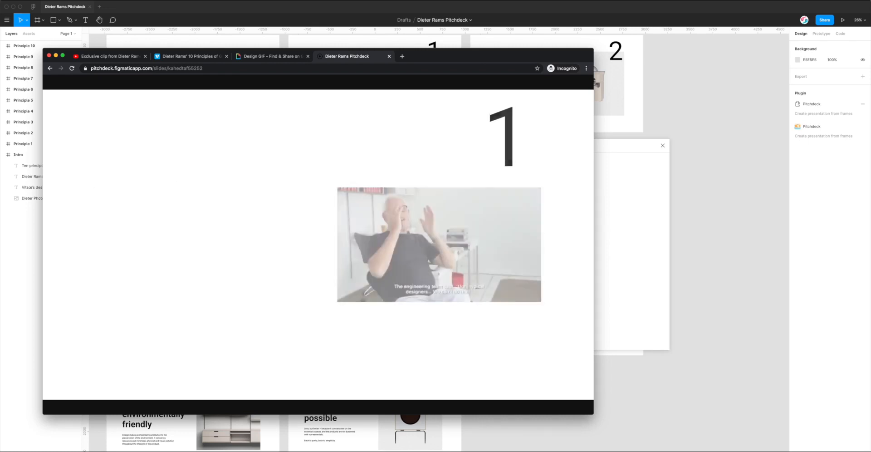
pyautogui.press('Left')
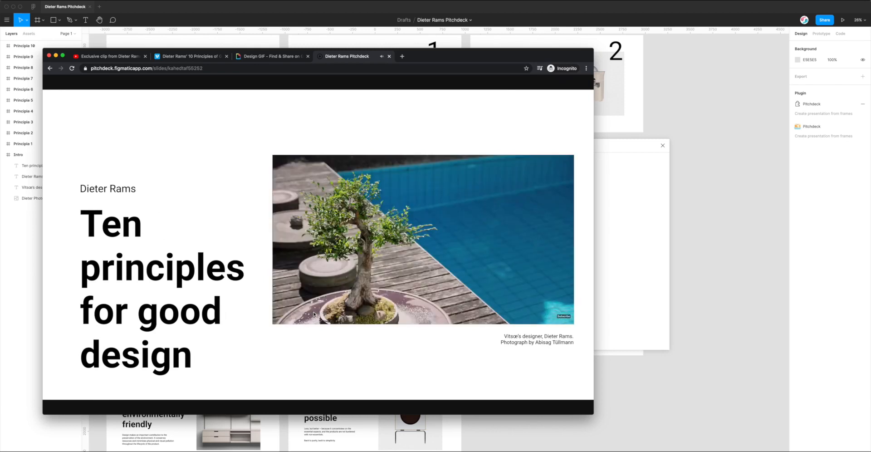
pyautogui.press('Right')
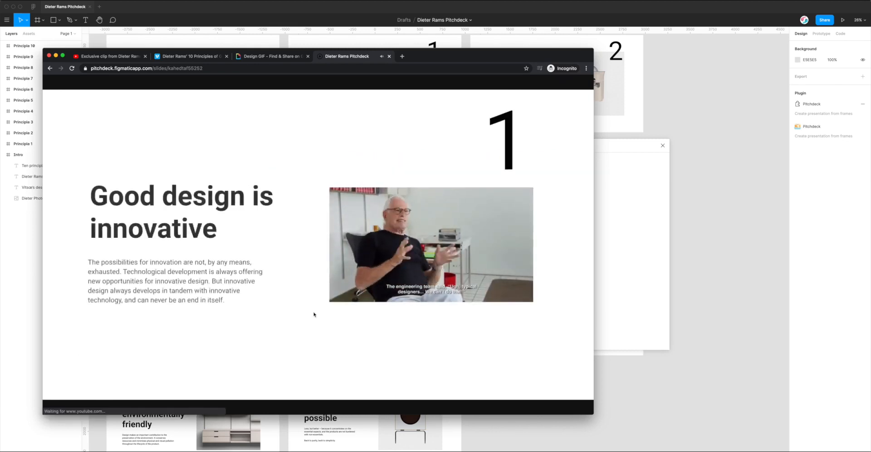
pyautogui.press('Left')
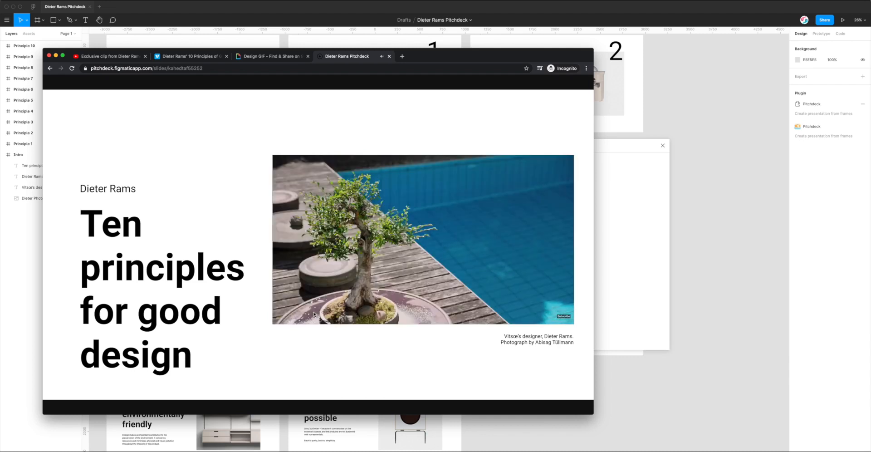
pyautogui.press('Right')
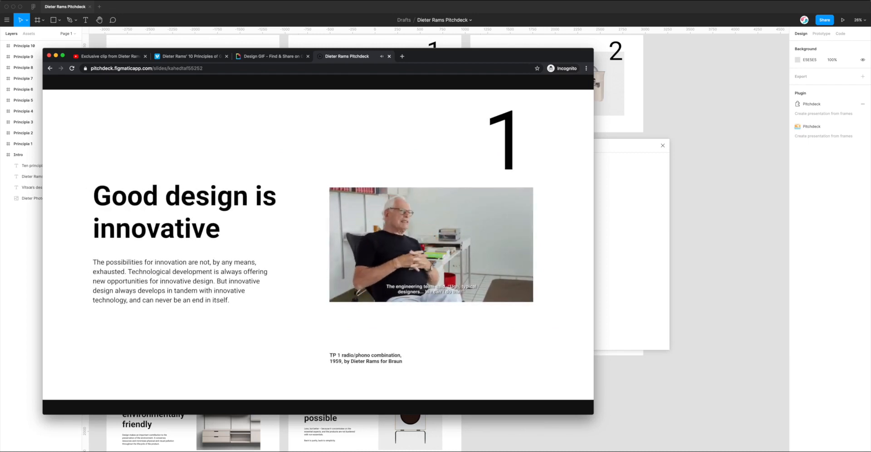
pyautogui.press('Left')
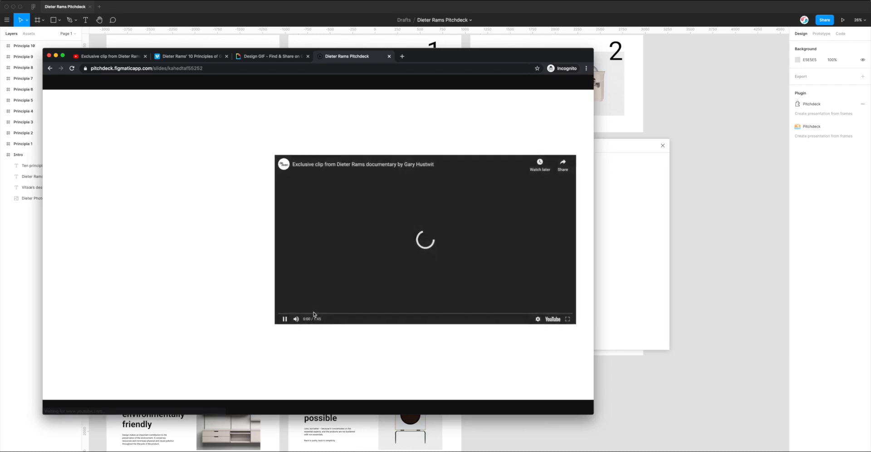
pyautogui.press('Right')
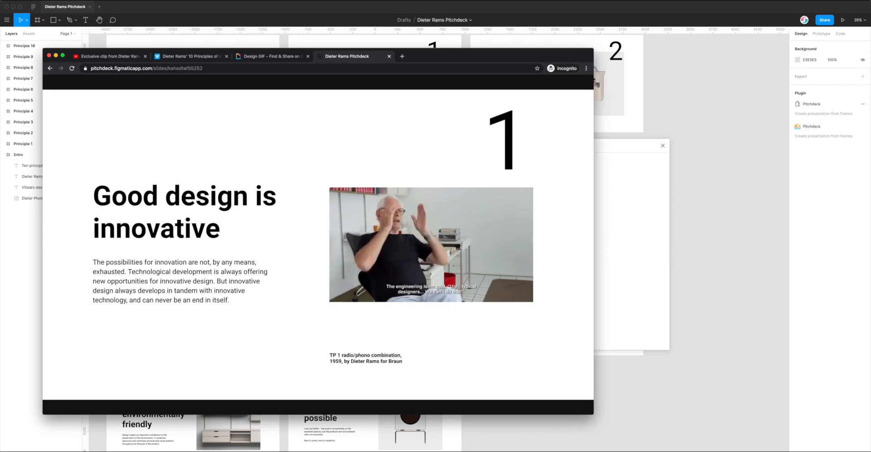
# Step: Advance the deck from Principle 1 to Principle 4, watching the embedded video on the Principle 3 slide
pyautogui.press('Right')
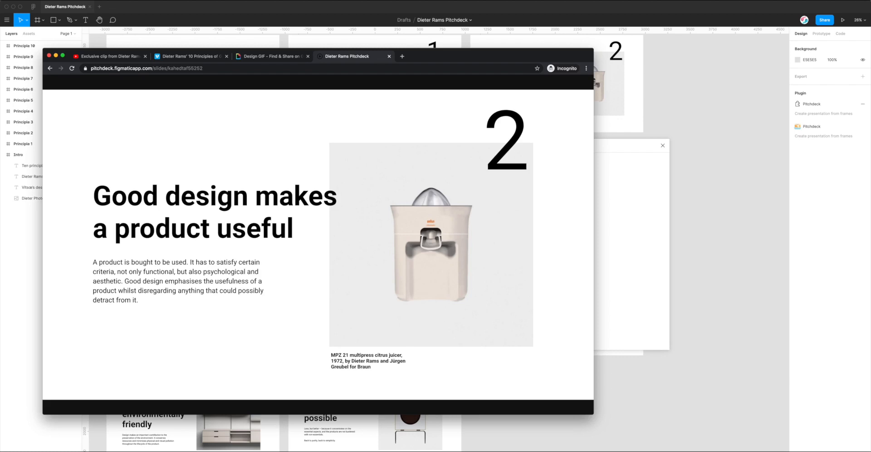
pyautogui.press('Right')
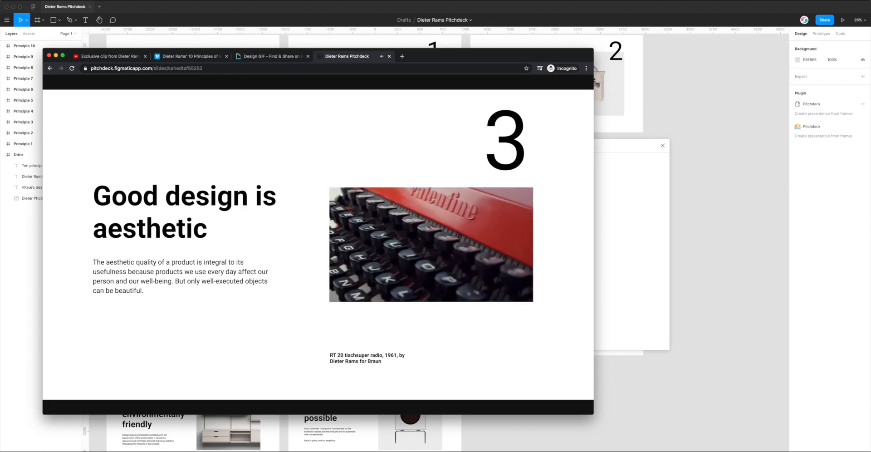
pyautogui.moveTo(391, 276)
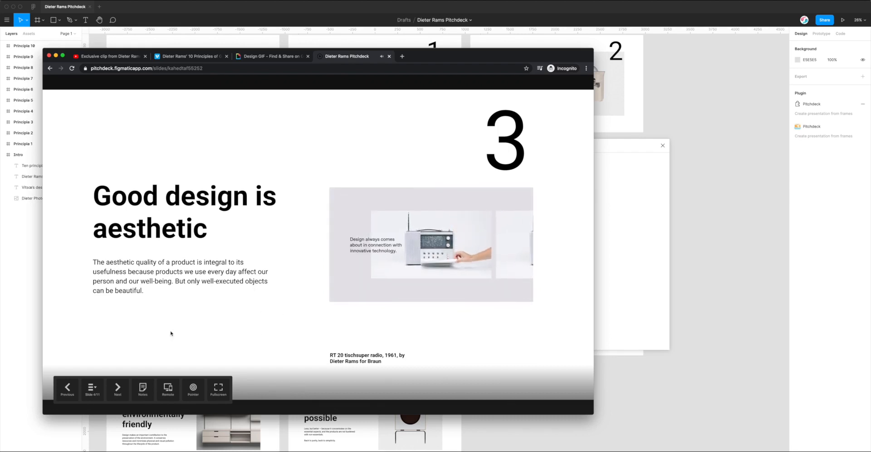
pyautogui.click(117, 389)
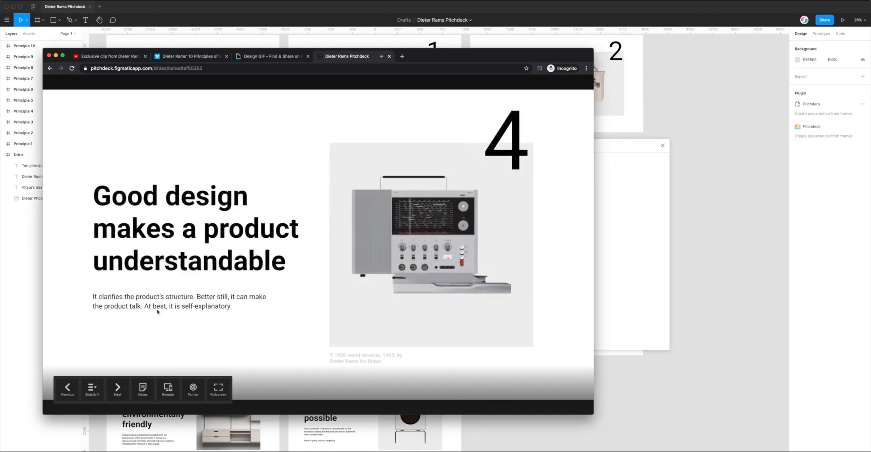
# Step: Step forward from Principle 4 to Principle 9 and return to Principle 6 to examine the slide animations
pyautogui.press('Right')
pyautogui.press('Right')
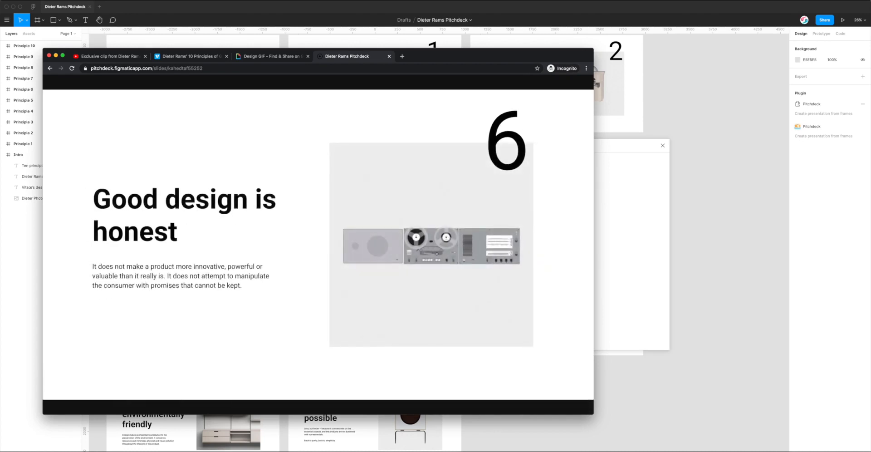
pyautogui.press('Right')
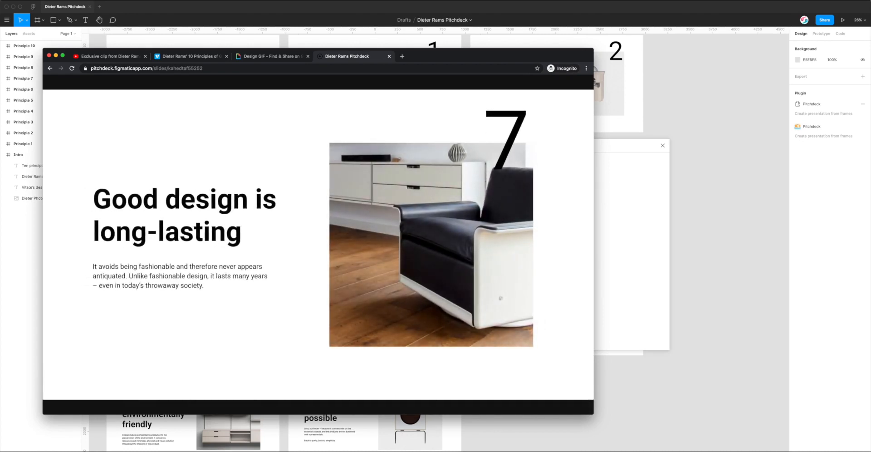
pyautogui.press('Right')
pyautogui.press('Right')
pyautogui.press('Left')
pyautogui.press('Left')
pyautogui.press('Left')
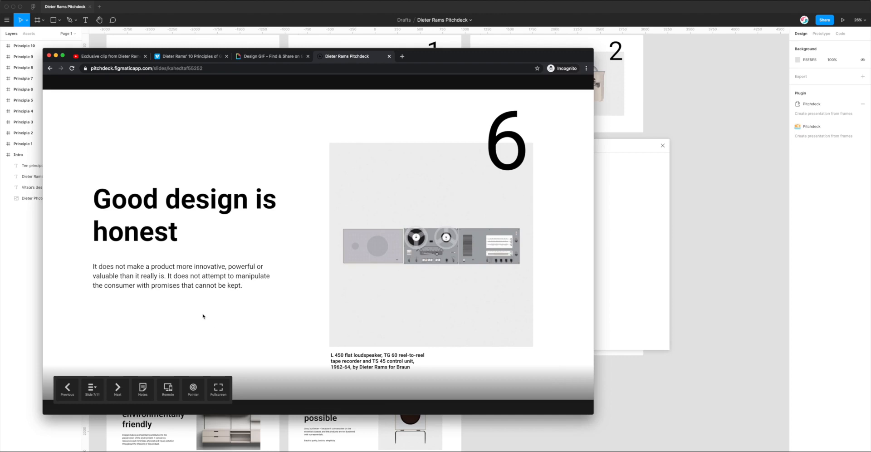
# Step: Turn on the presentation pointer, try several novelty pointer images including the dancing figure and the doge, and switch back to the red dot
pyautogui.click(197, 389)
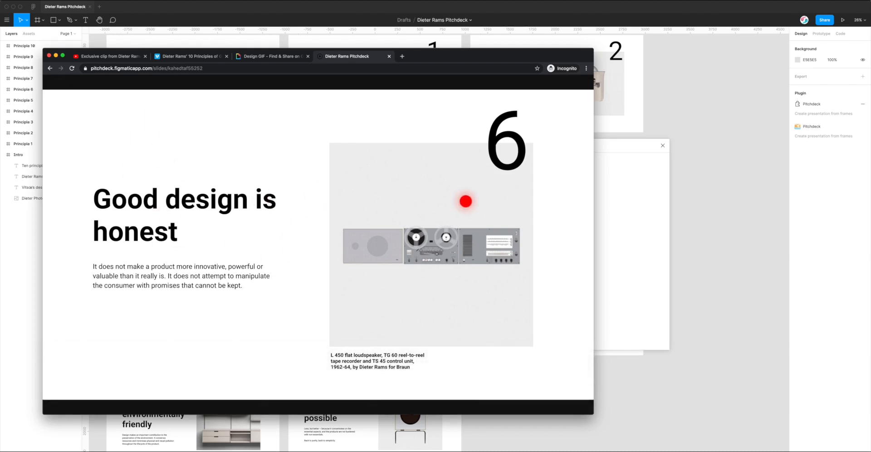
pyautogui.moveTo(119, 368)
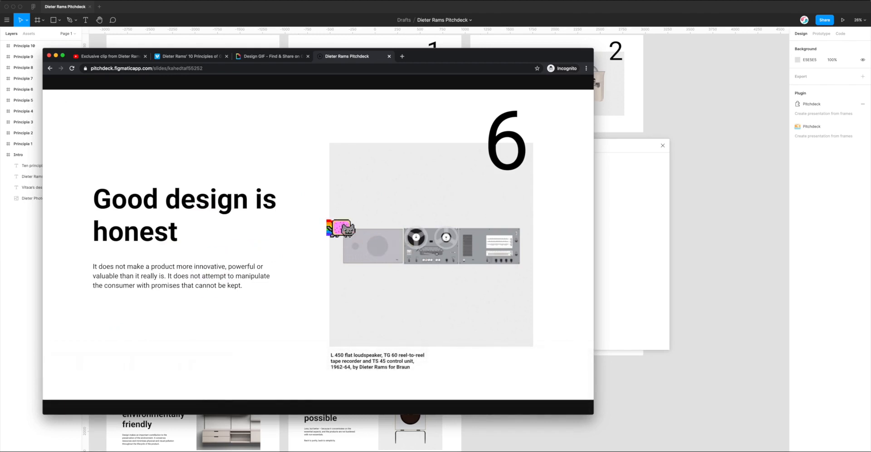
pyautogui.moveTo(175, 357)
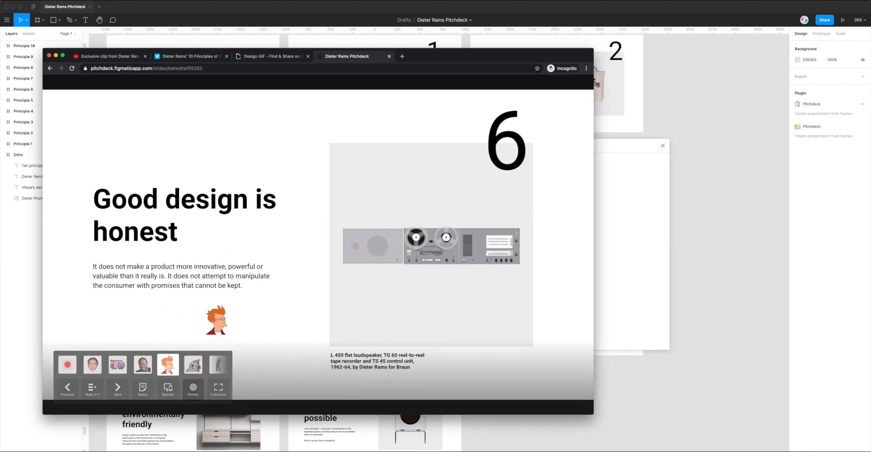
pyautogui.hscroll(1, 191, 365)
pyautogui.click(180, 366)
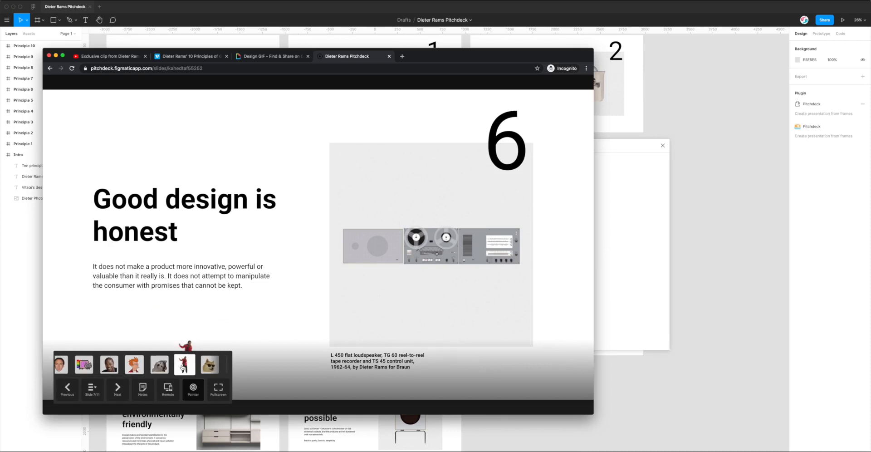
pyautogui.click(206, 365)
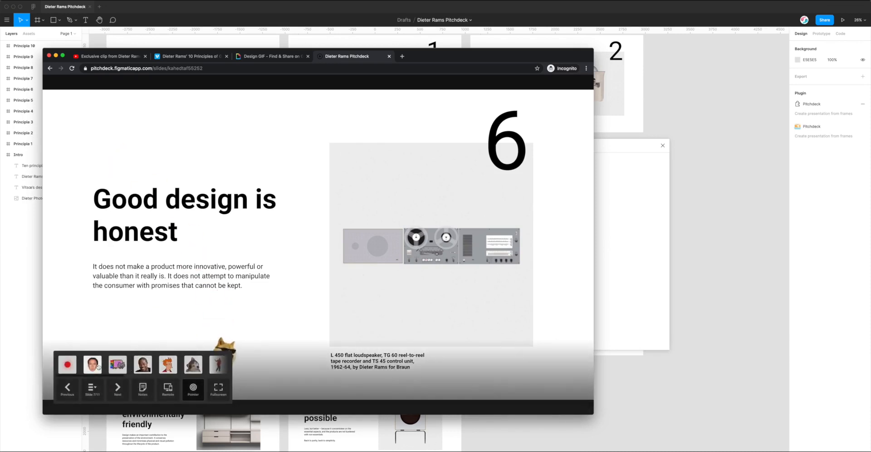
pyautogui.click(67, 365)
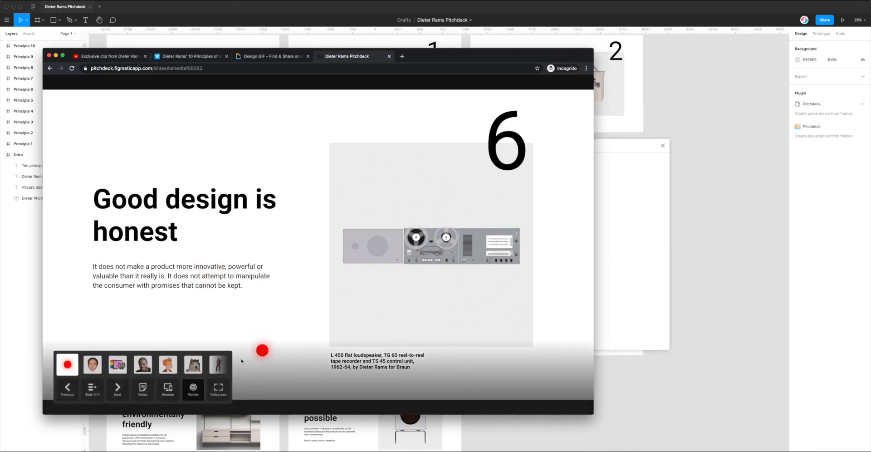
# Step: Go back from Principle 6 to Principle 4 with the red dot pointer and turn the pointer off
pyautogui.click(67, 387)
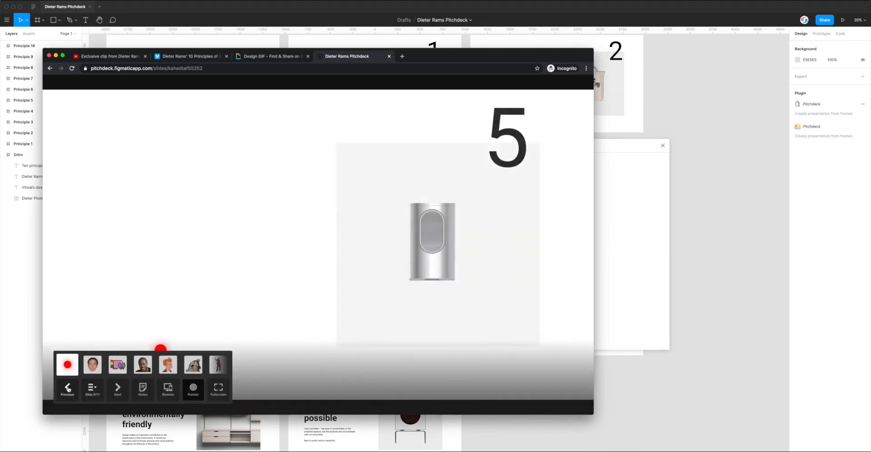
pyautogui.click(67, 387)
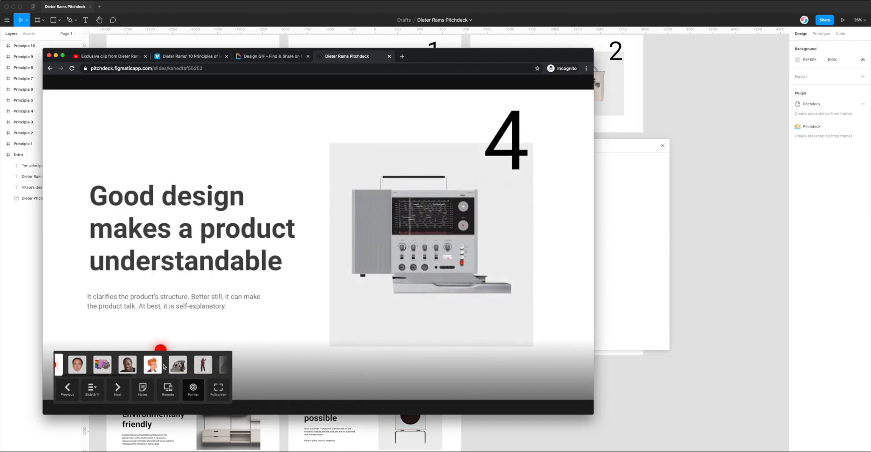
pyautogui.click(192, 388)
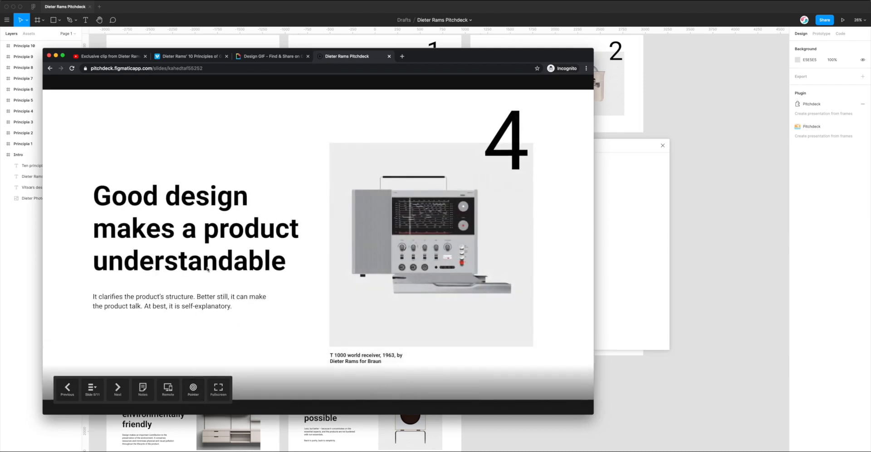
# Step: Step back from Principle 4 to the Intro slide, revisiting Principle 1 to compare the embedded GIF and video
pyautogui.click(67, 387)
pyautogui.click(68, 387)
pyautogui.click(67, 387)
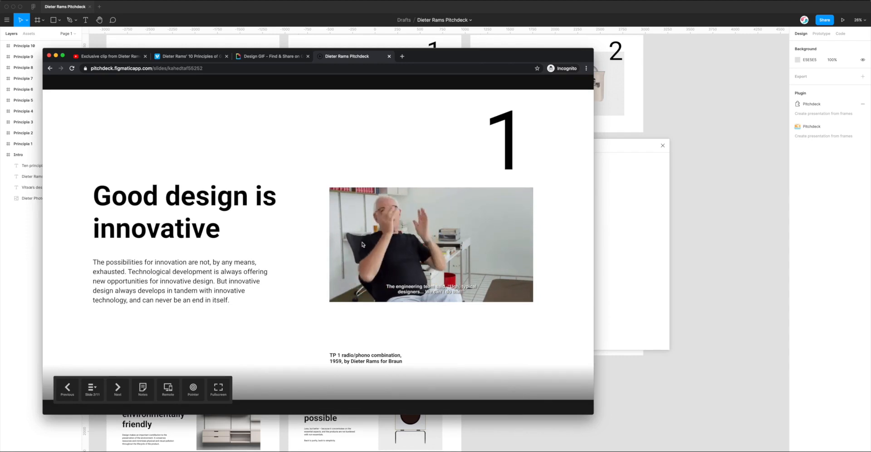
pyautogui.click(67, 389)
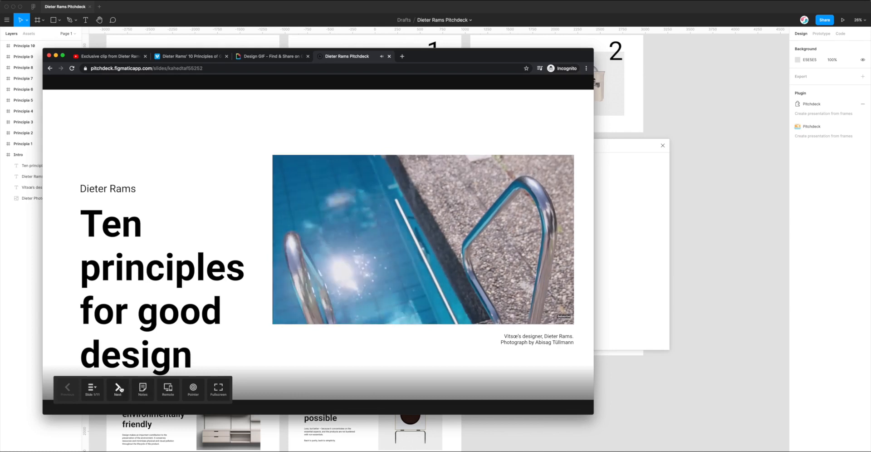
pyautogui.press('Right')
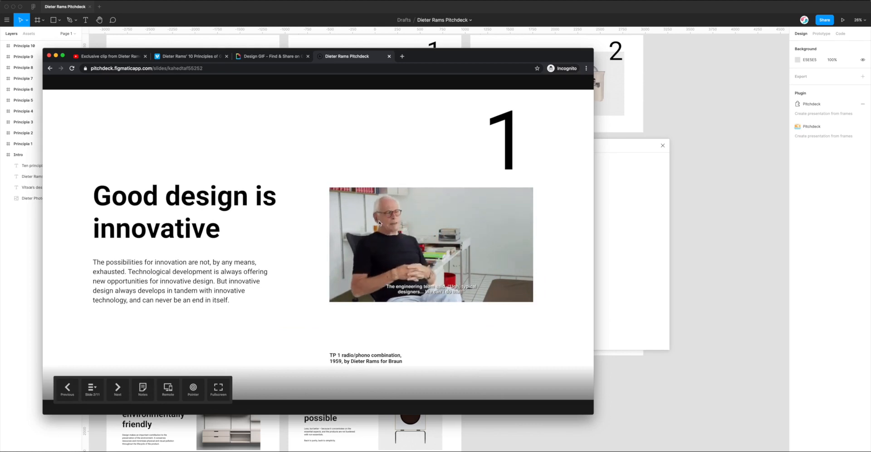
pyautogui.click(68, 387)
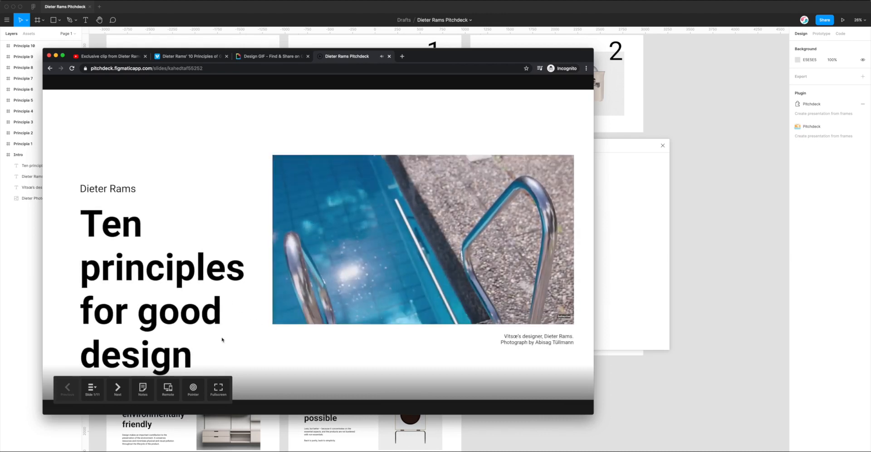
# Step: Advance from the Intro to Principle 3 to watch its embedded Vimeo video, and step back to the earlier slides
pyautogui.click(119, 390)
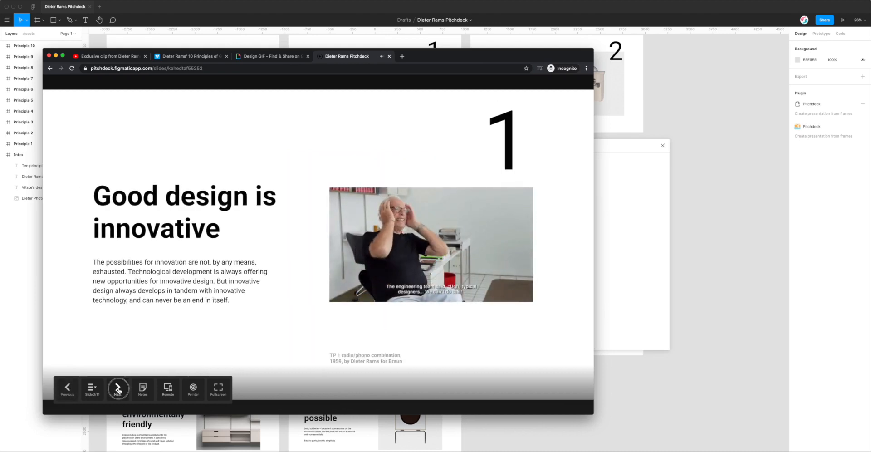
pyautogui.click(119, 389)
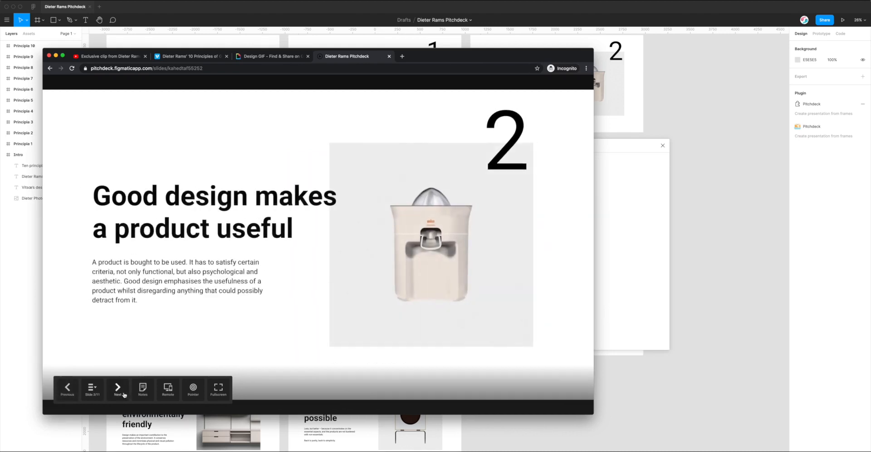
pyautogui.click(117, 388)
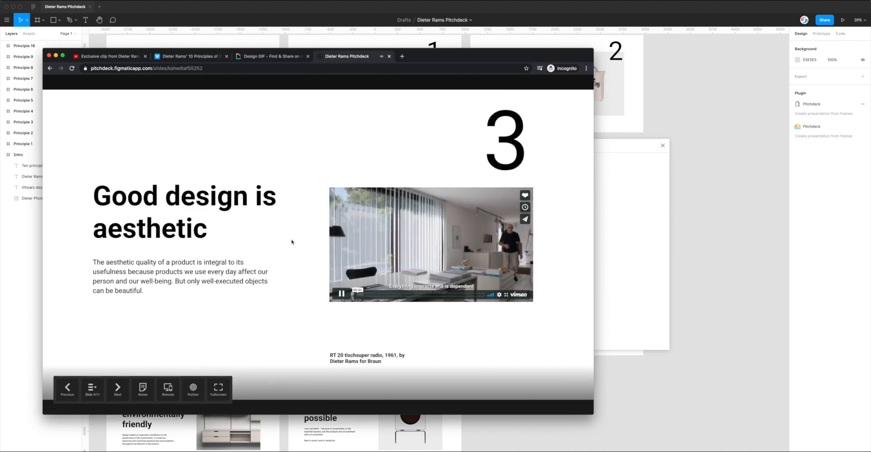
pyautogui.moveTo(376, 256)
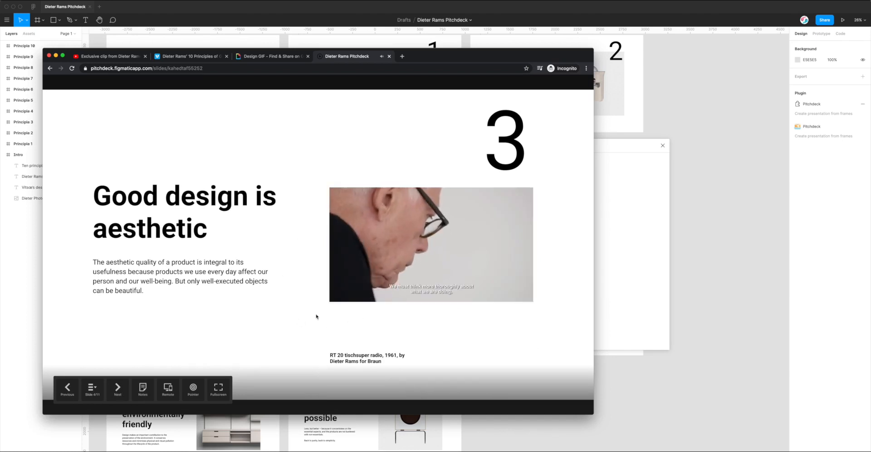
pyautogui.click(67, 388)
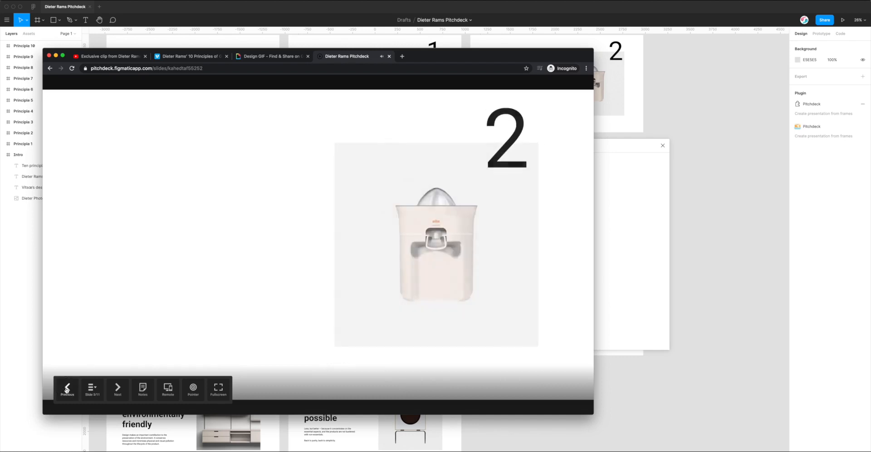
pyautogui.click(68, 388)
# Step: Minimise the incognito Chrome window and close the Pitchdeck Presentation Studio plugin window in Figma
pyautogui.click(144, 220)
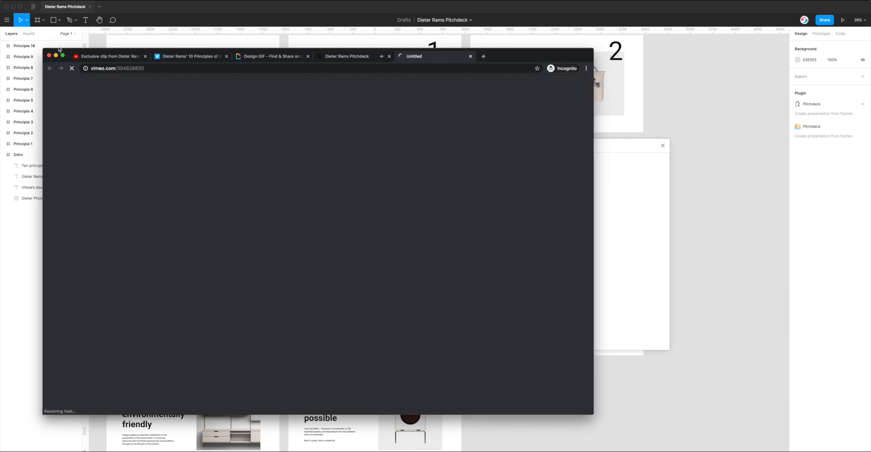
pyautogui.click(56, 56)
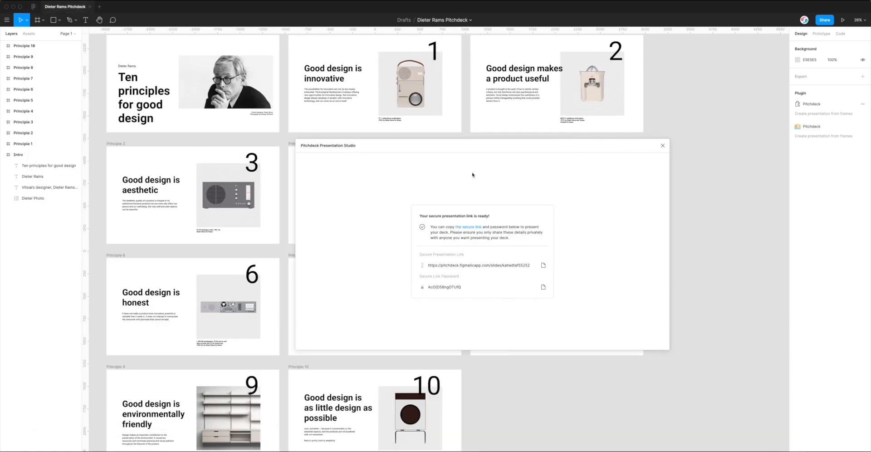
pyautogui.moveTo(543, 149); pyautogui.dragTo(555, 154)
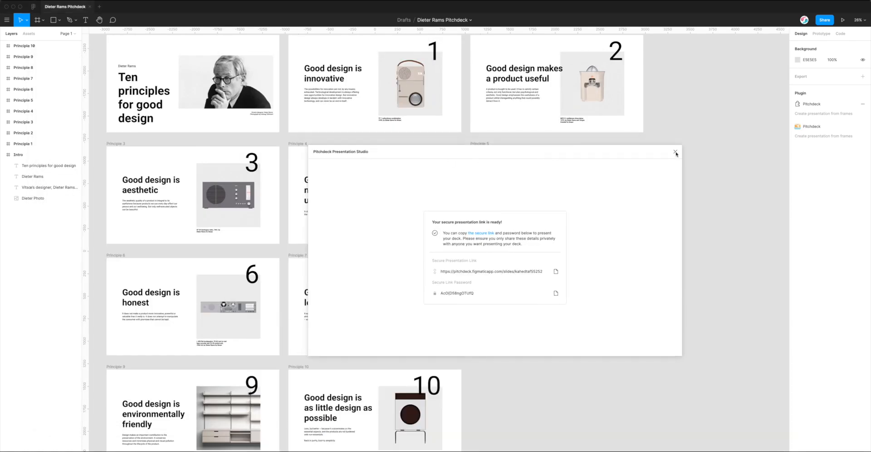
pyautogui.click(676, 153)
pyautogui.scroll(2, 558, 145)
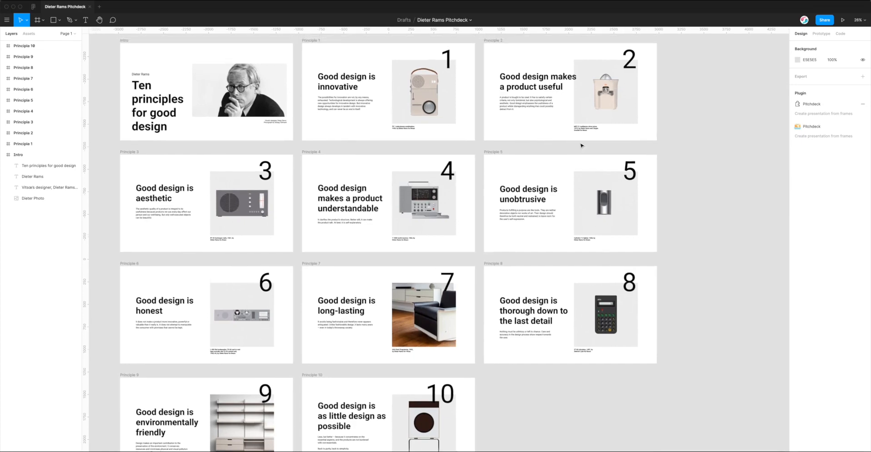
pyautogui.scroll(-1, 430, 145)
pyautogui.scroll(1, 431, 146)
pyautogui.scroll(-1, 430, 146)
pyautogui.scroll(1, 430, 145)
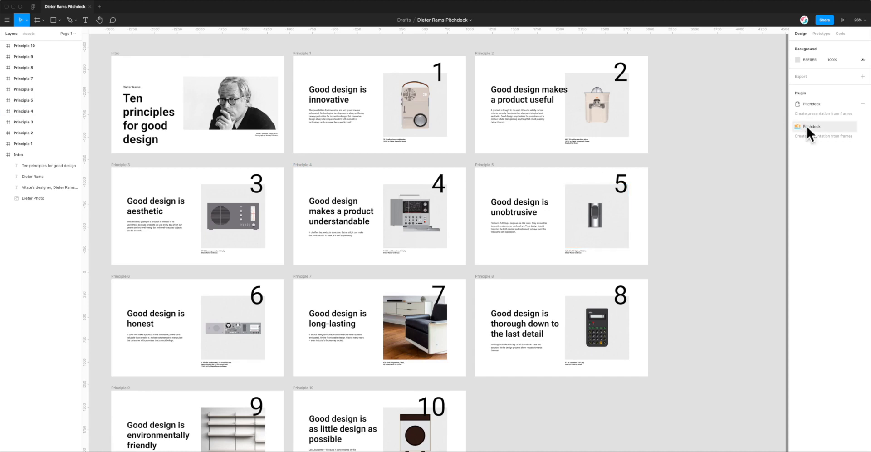
pyautogui.hscroll(-2, 601, 183)
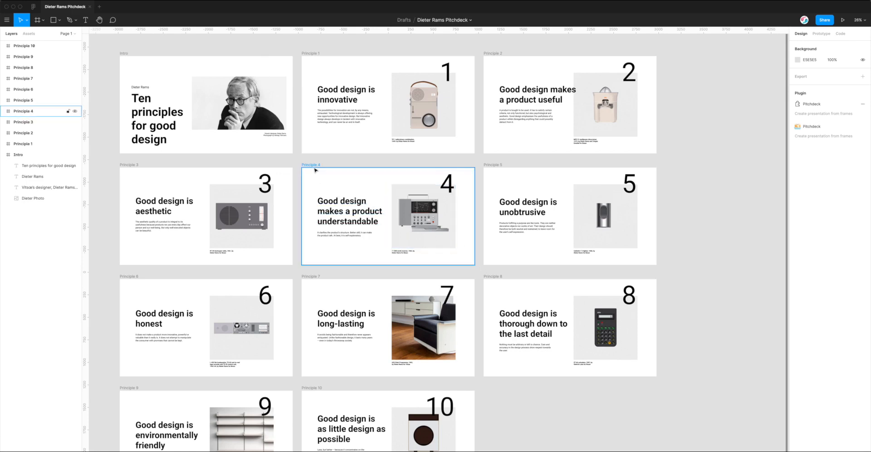
pyautogui.scroll(-1, 297, 163)
pyautogui.click(297, 163)
pyautogui.hscroll(1, 297, 163)
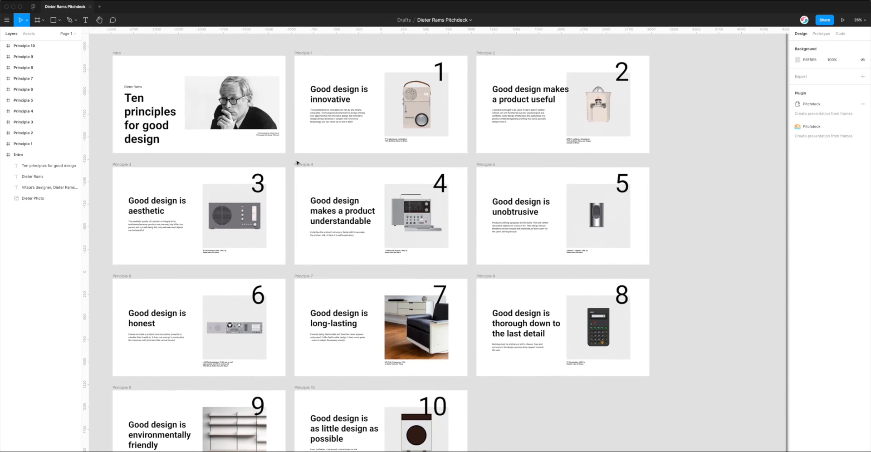
pyautogui.hscroll(1, 296, 162)
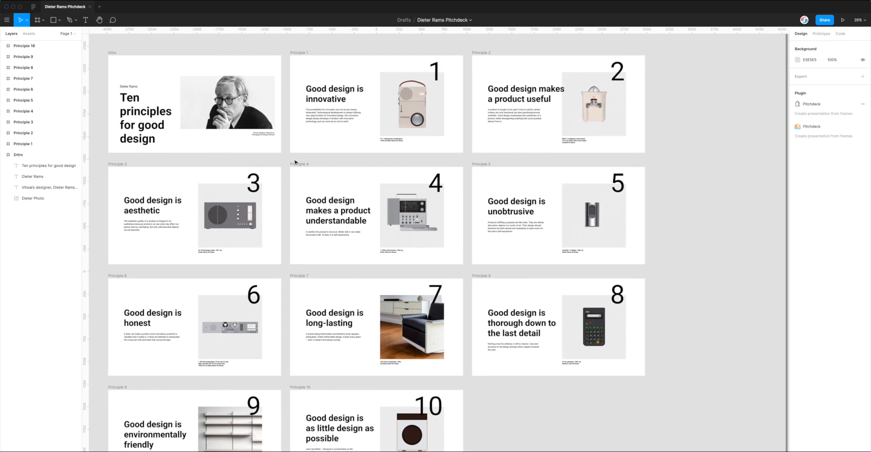